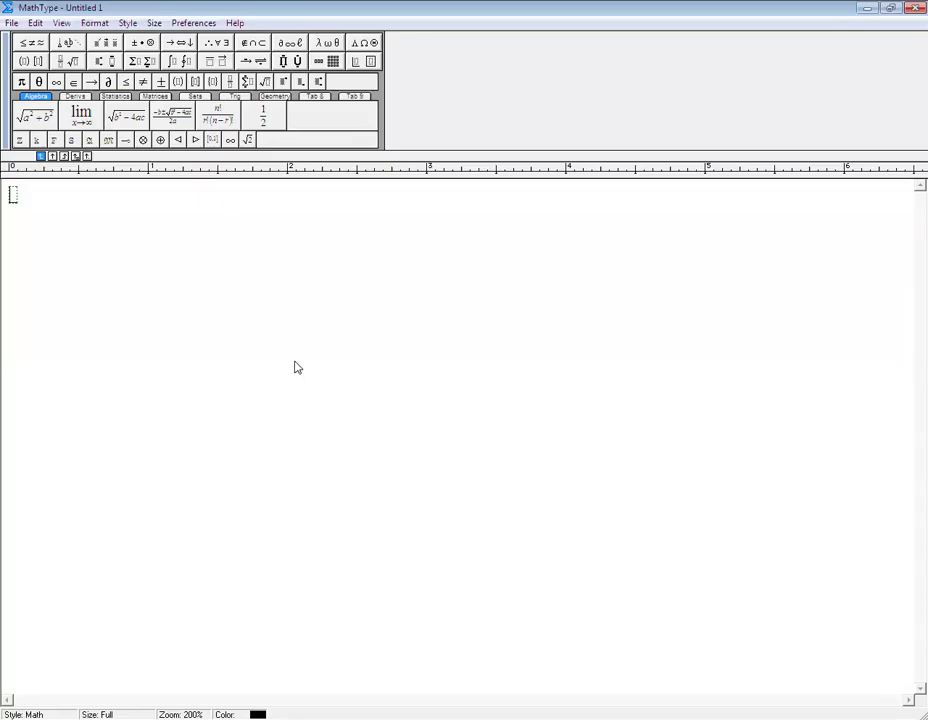
# Insert the ∵ symbol and write (a+b)² on the first line.
pyautogui.click(217, 42)
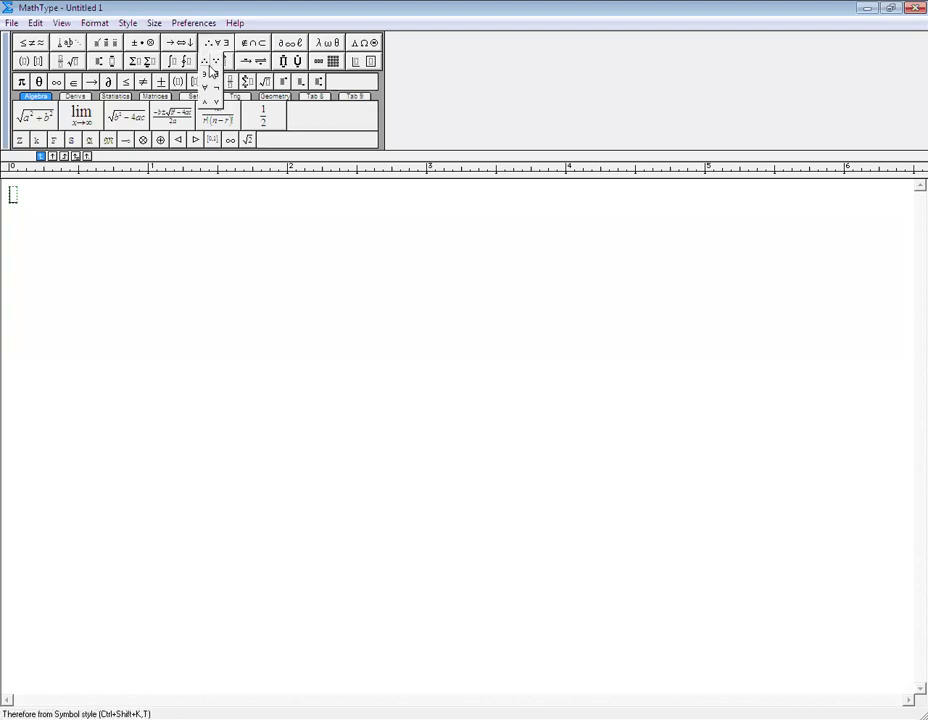
pyautogui.click(215, 71)
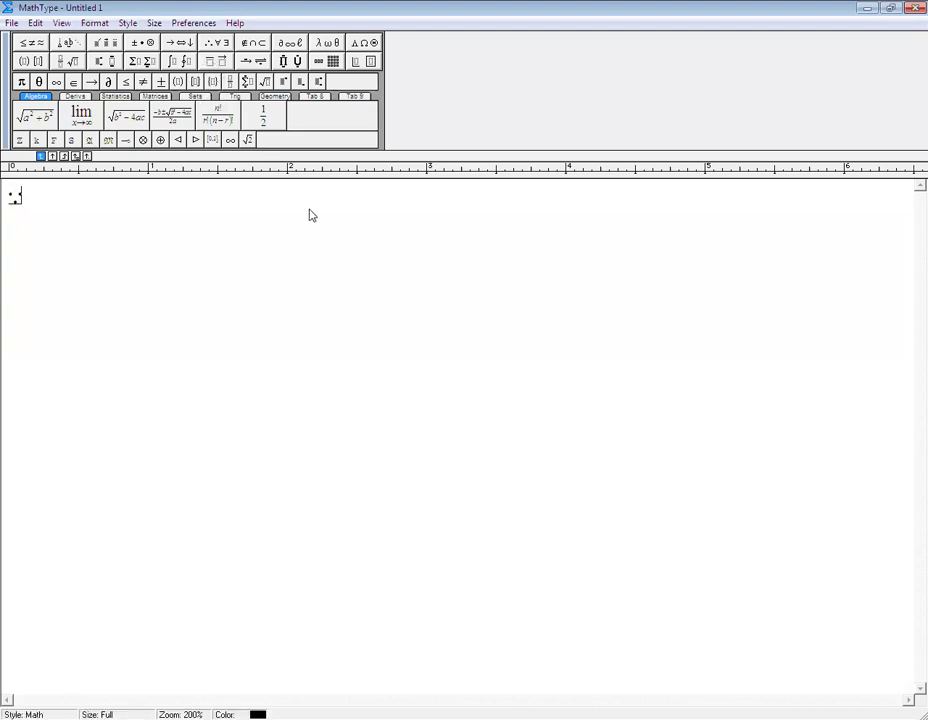
pyautogui.write('a')
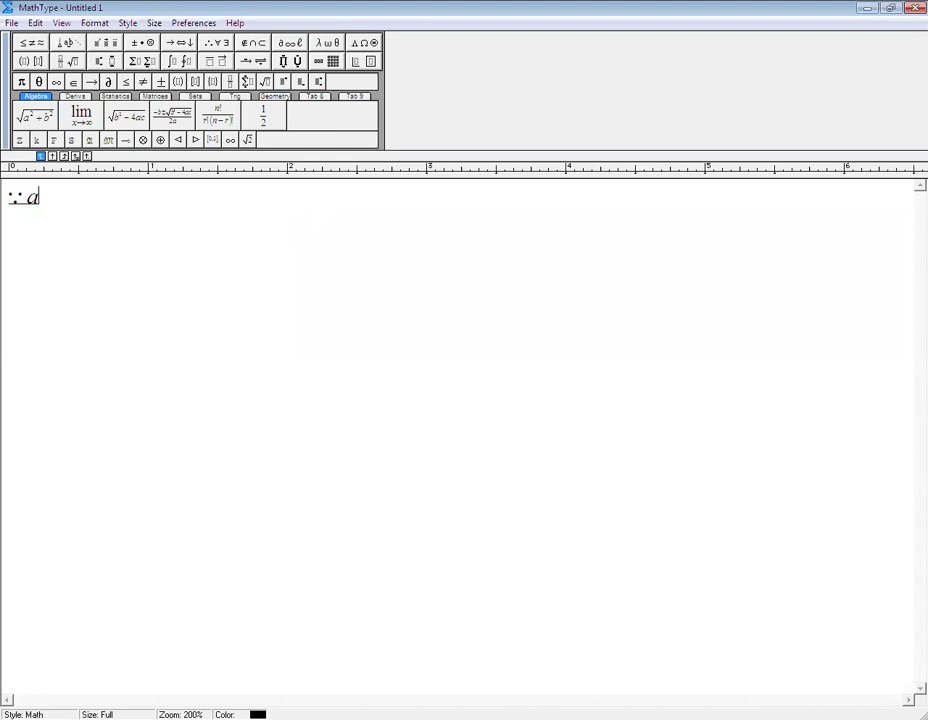
pyautogui.hotkey('ctrl', 'h')
pyautogui.write('2')
pyautogui.hotkey('shift', 'Left')
pyautogui.press('Delete')
pyautogui.hotkey('shift', 'Left')
pyautogui.hotkey('ctrl', '9')
pyautogui.write('+b')
pyautogui.click(310, 215)
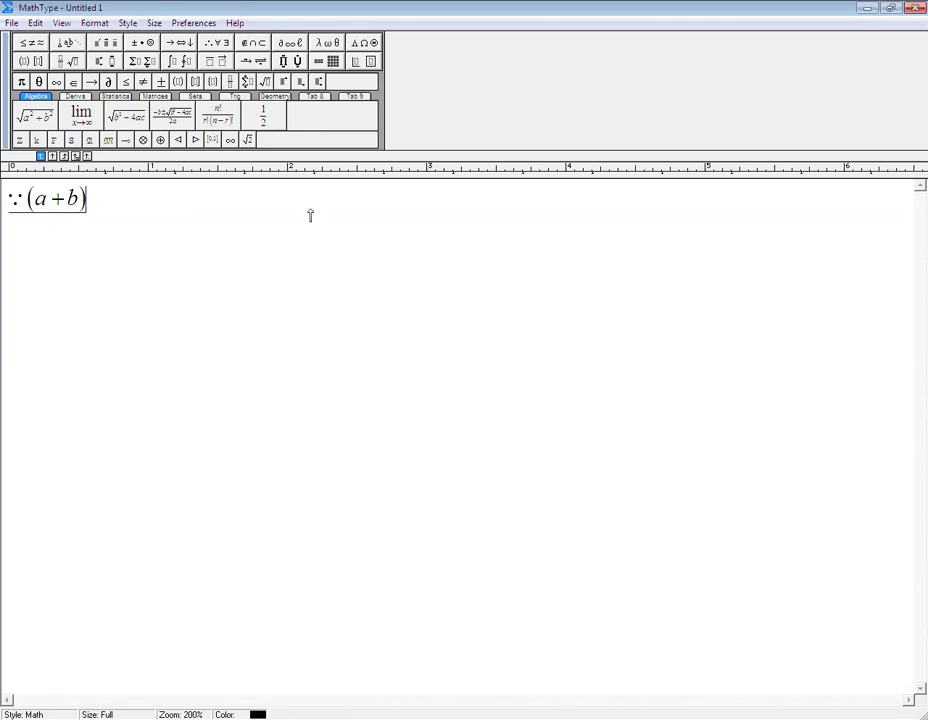
pyautogui.hotkey('ctrl', 'h')
pyautogui.write('2')
pyautogui.press('Tab')
# Complete the right-hand side as = a² + b² + 2ab.
pyautogui.write('=')
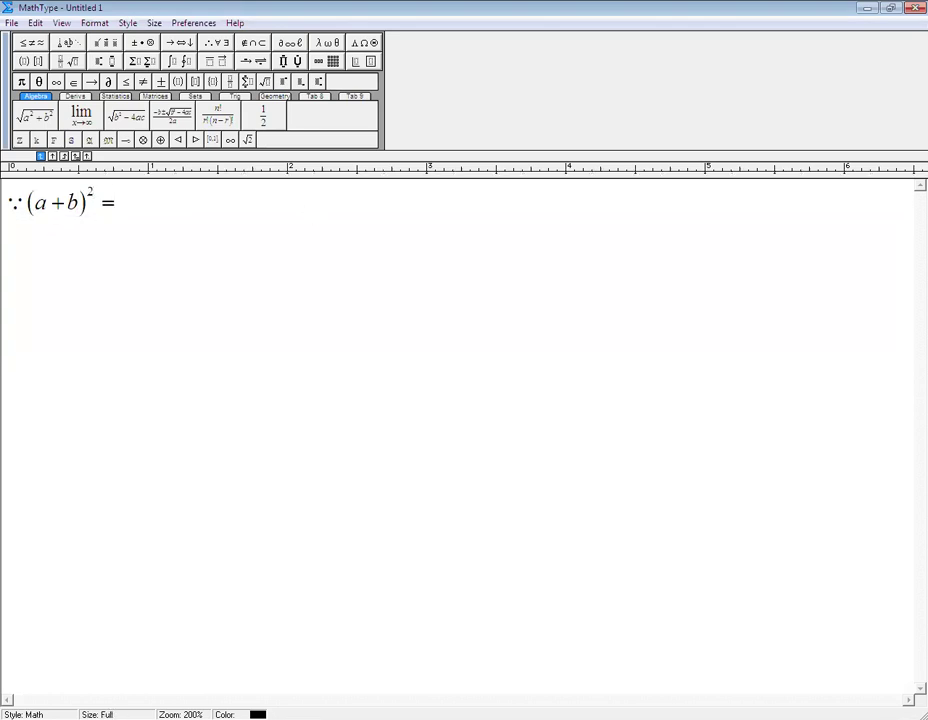
pyautogui.write('a22')
pyautogui.press('BackSpace')
pyautogui.press('BackSpace')
pyautogui.hotkey('ctrl', 'h')
pyautogui.write('2')
pyautogui.press('Tab')
pyautogui.write('+')
pyautogui.write('b')
pyautogui.hotkey('ctrl', 'h')
pyautogui.write('2')
pyautogui.press('Tab')
pyautogui.write('+2ab')
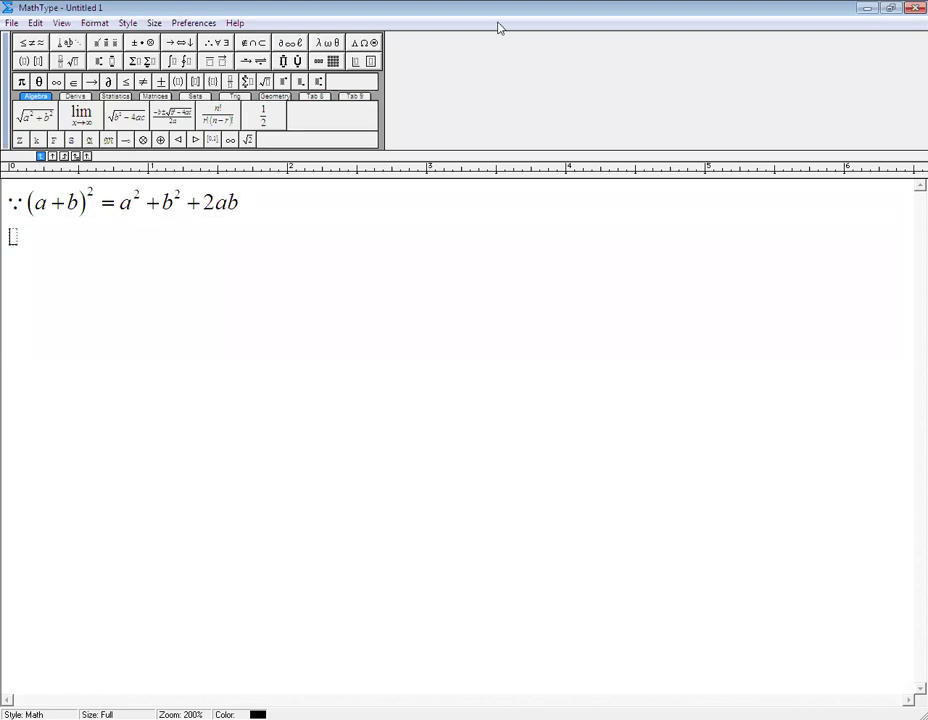
# Insert the ∵ symbol and write (a−b)² on the second line.
pyautogui.click(216, 42)
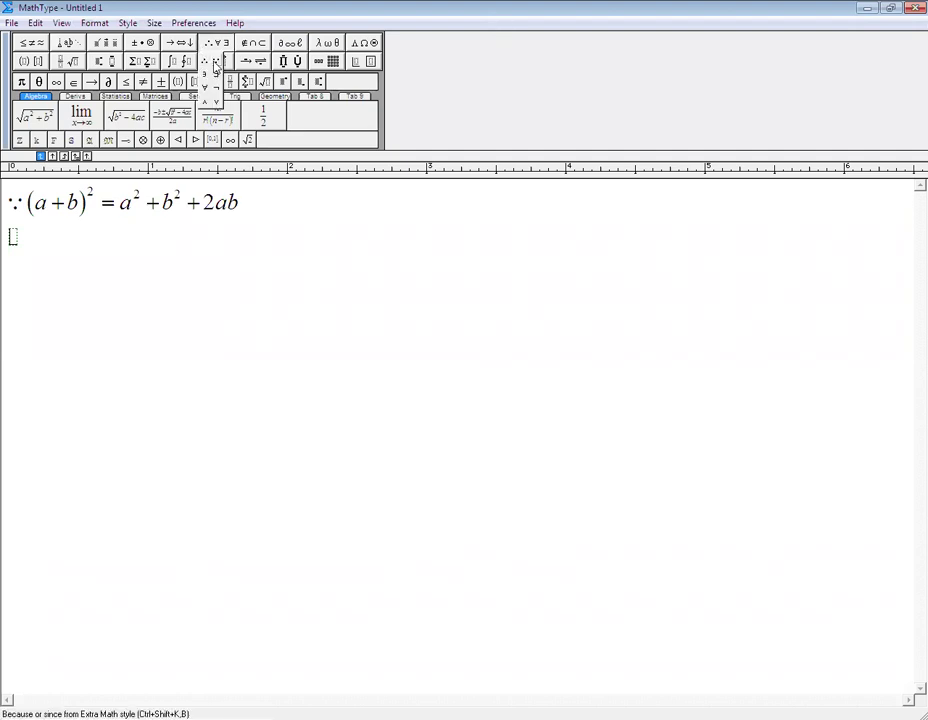
pyautogui.click(214, 66)
pyautogui.hotkey('ctrl', '9')
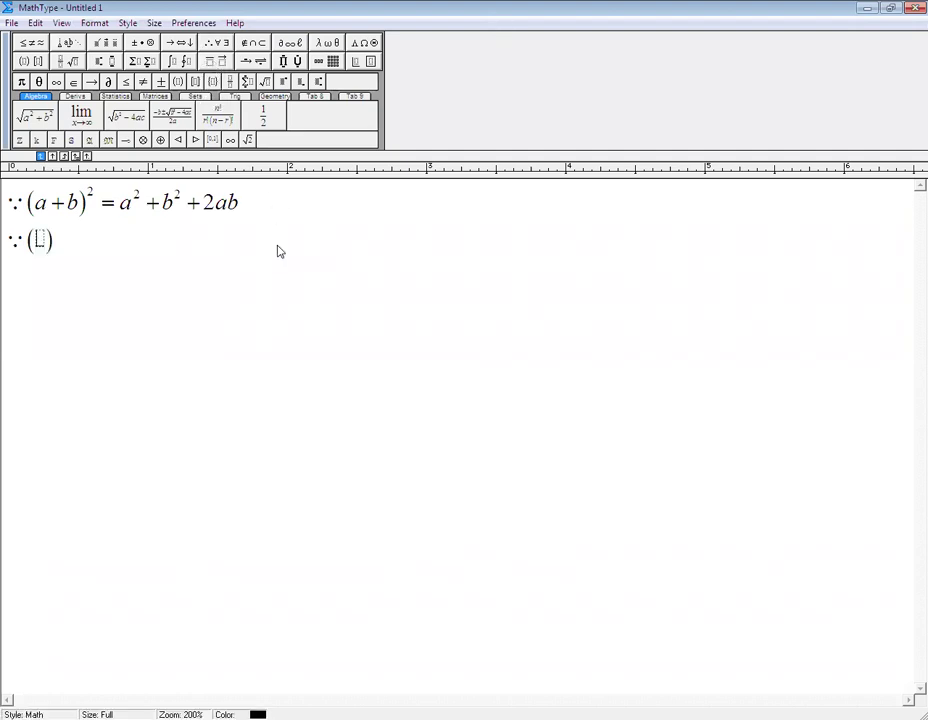
pyautogui.write('a-b')
pyautogui.hotkey('ctrl', 'h')
pyautogui.write('2')
pyautogui.press('Tab')
# Complete the right-hand side as = a² + b² − 2ab.
pyautogui.write('=')
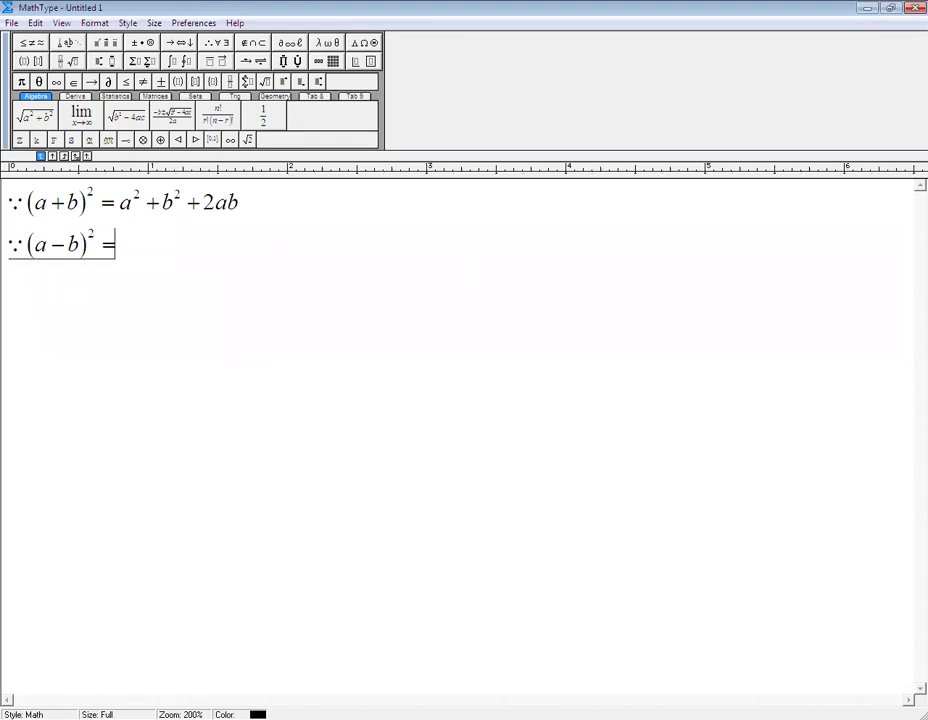
pyautogui.write('a22')
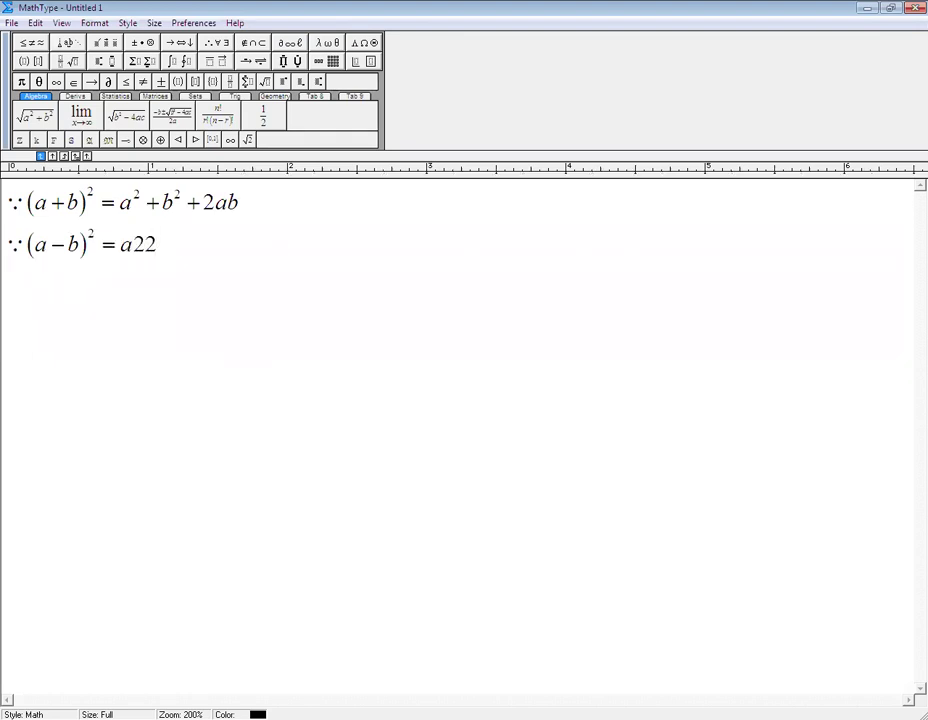
pyautogui.press('BackSpace')
pyautogui.press('BackSpace')
pyautogui.hotkey('ctrl', 'h')
pyautogui.write('2')
pyautogui.press('Tab')
pyautogui.write('+')
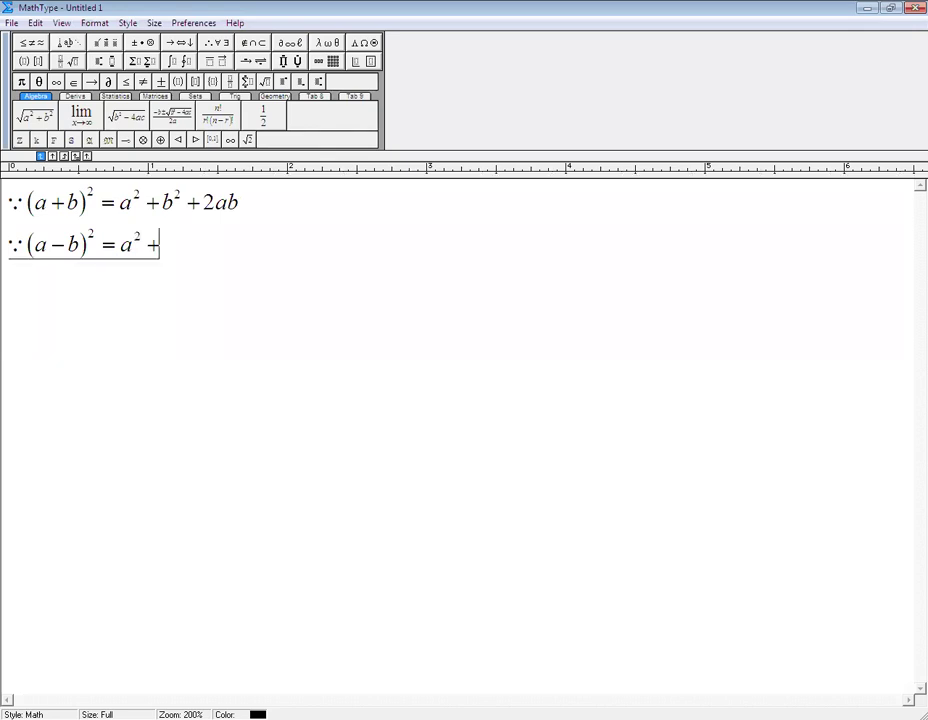
pyautogui.hotkey('ctrl', 'h')
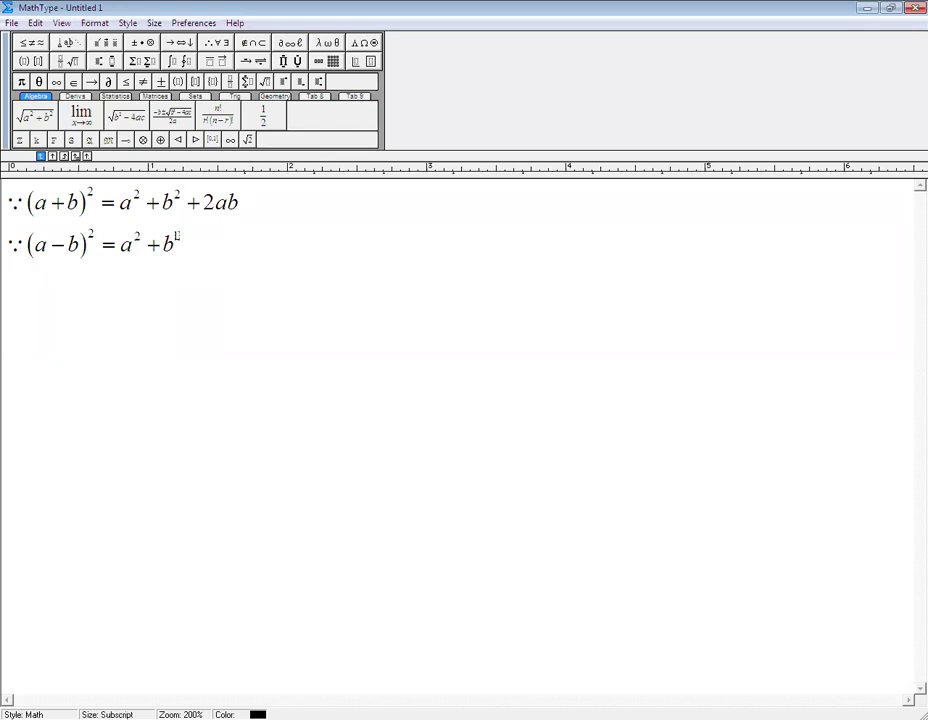
pyautogui.write('2')
pyautogui.press('Tab')
pyautogui.write('-2ab')
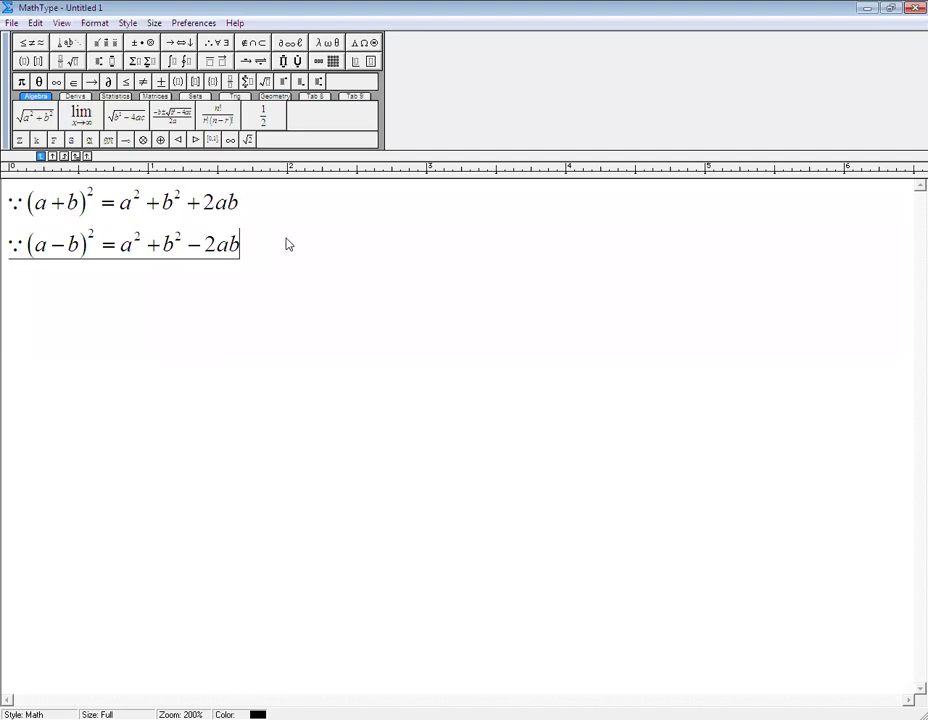
# Colour both identity lines red.
pyautogui.moveTo(210, 237); pyautogui.dragTo(12, 203)
pyautogui.click(95, 22)
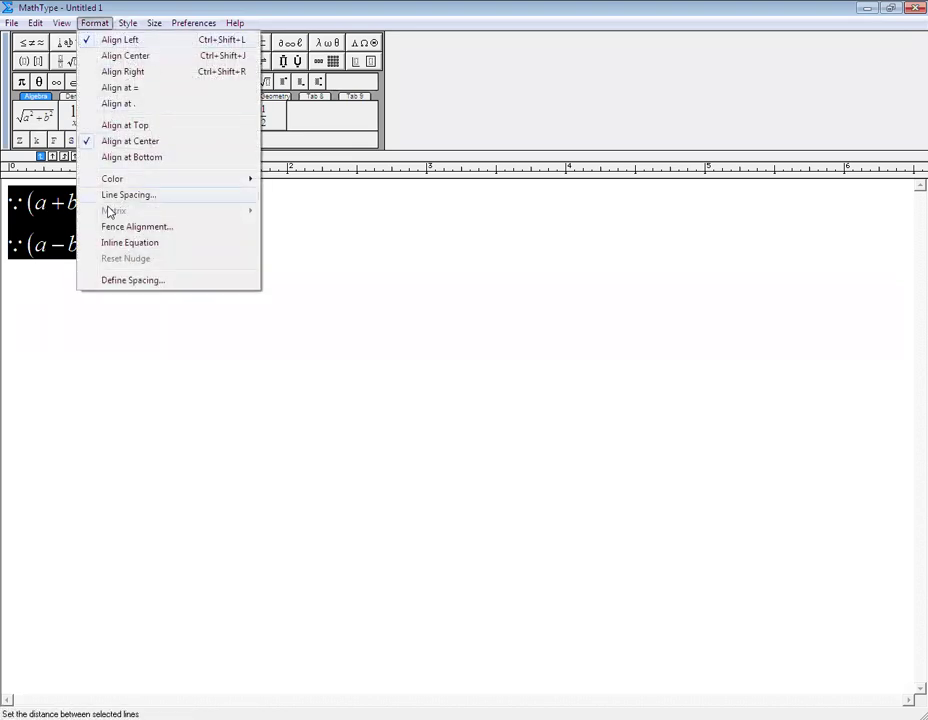
pyautogui.moveTo(166, 180)
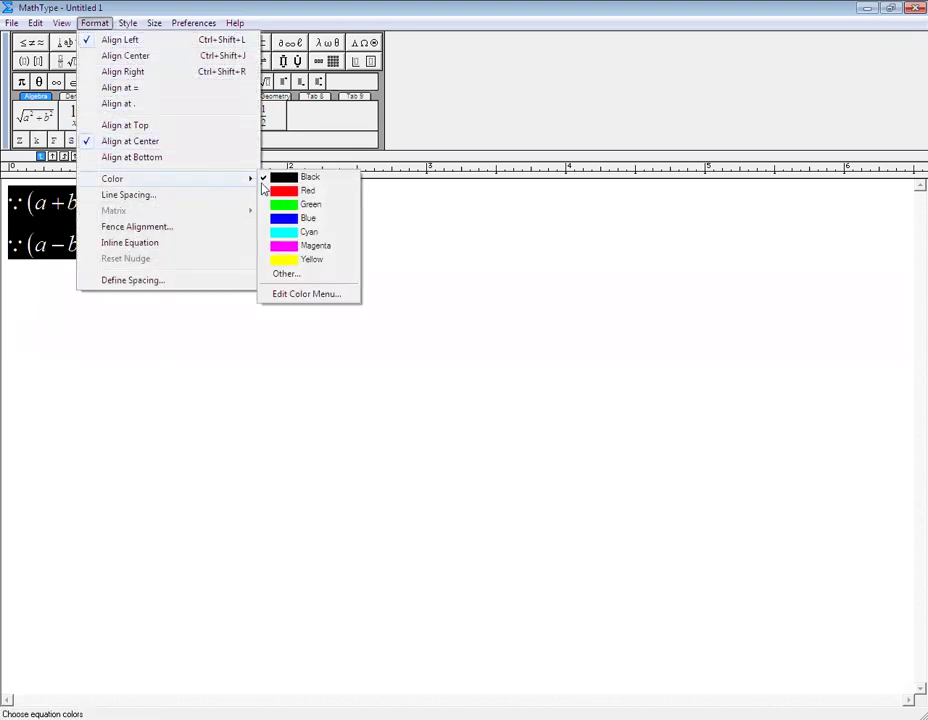
pyautogui.click(290, 191)
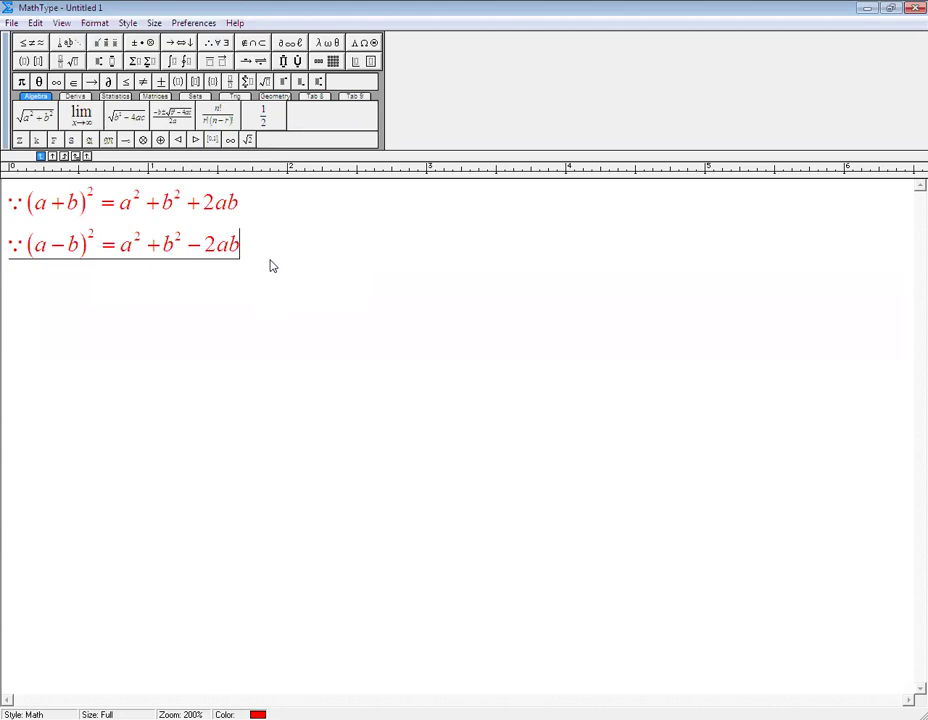
# Add a line reading Q2(1) below the identities and start another line.
pyautogui.press('Return')
pyautogui.write('Q')
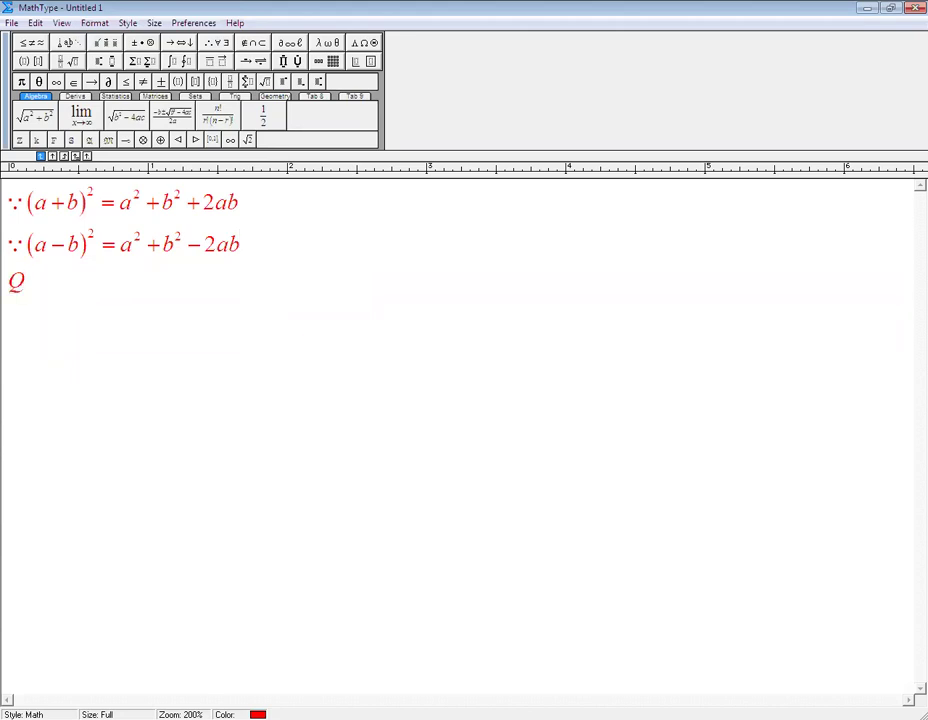
pyautogui.write('2')
pyautogui.press('BackSpace')
pyautogui.press('BackSpace')
pyautogui.press('Return')
# Type Sol: and set blue as the colour for the next line.
pyautogui.write('Sol:')
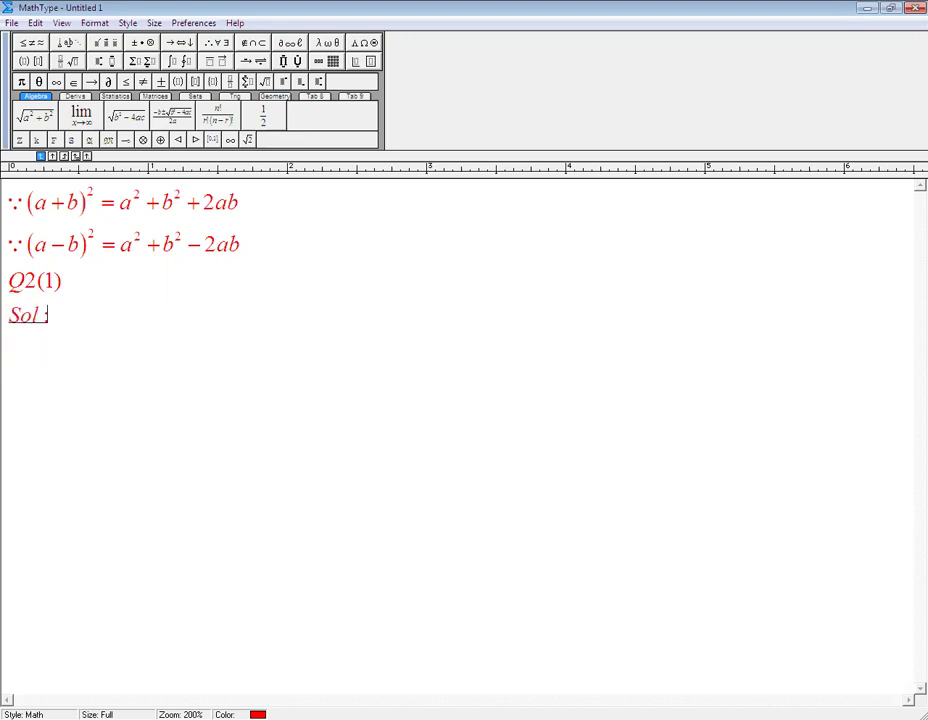
pyautogui.press('Return')
pyautogui.click(96, 22)
pyautogui.moveTo(170, 182)
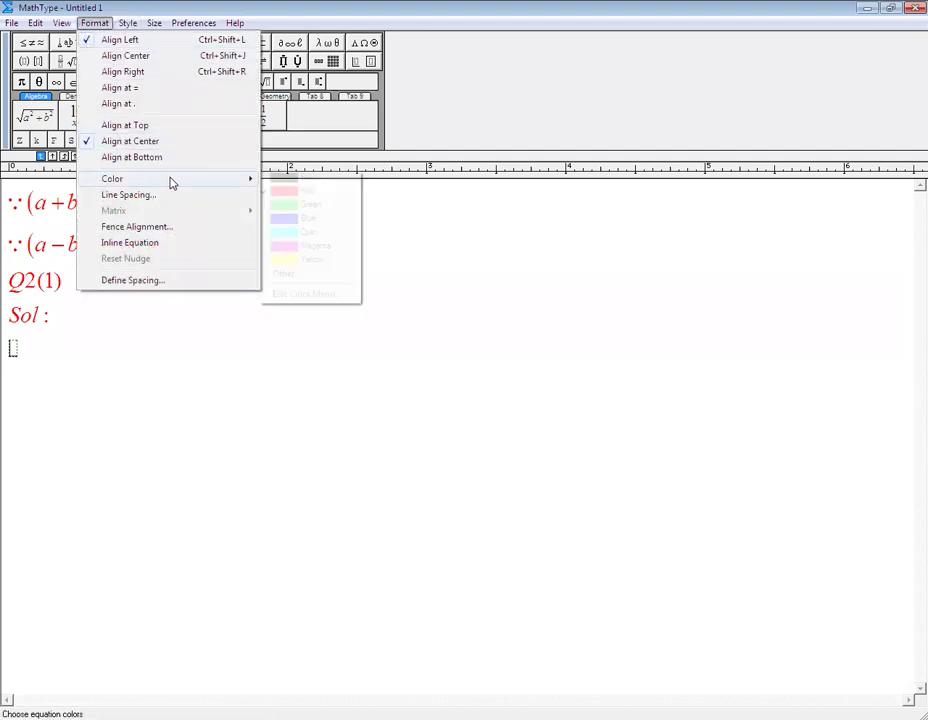
pyautogui.click(308, 219)
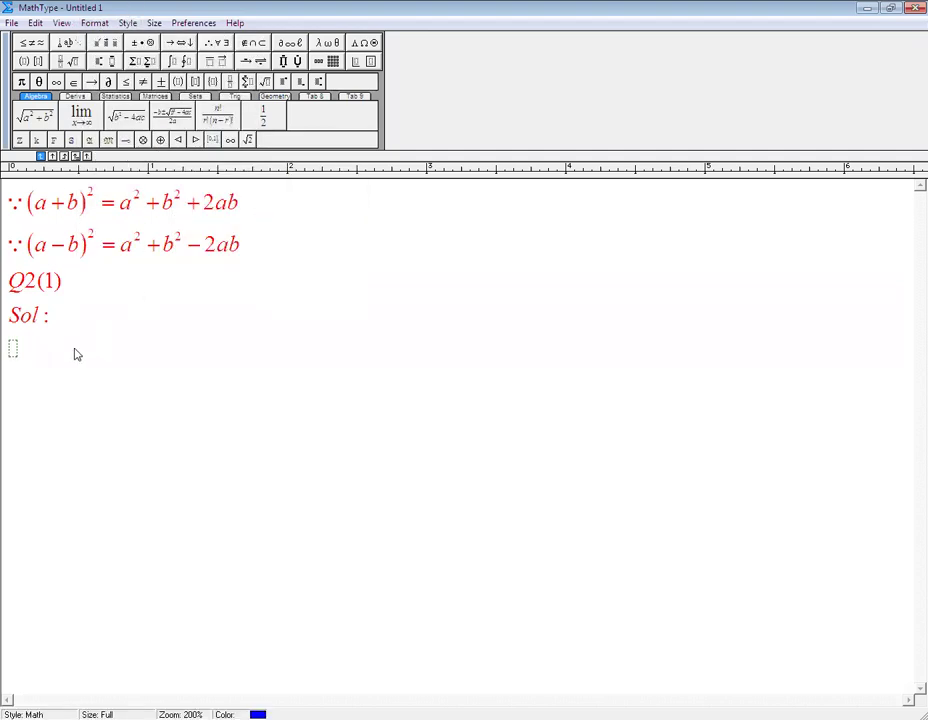
# Write (57)² on the line below Sol: and start a new line.
pyautogui.click(10, 352)
pyautogui.hotkey('ctrl', '9')
pyautogui.write('57')
pyautogui.press('Tab')
pyautogui.hotkey('ctrl', 'h')
pyautogui.write('2')
pyautogui.press('Tab')
pyautogui.write('=')
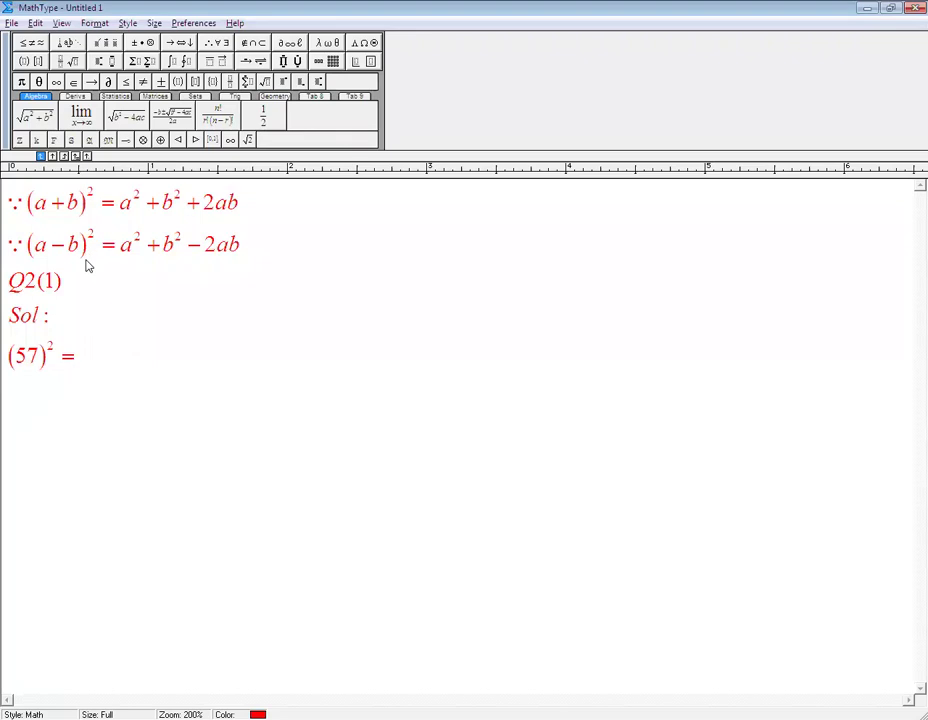
pyautogui.press('BackSpace')
pyautogui.press('Return')
# Write = (60−3)² in blue on the new line.
pyautogui.write('=')
pyautogui.click(94, 22)
pyautogui.moveTo(145, 178)
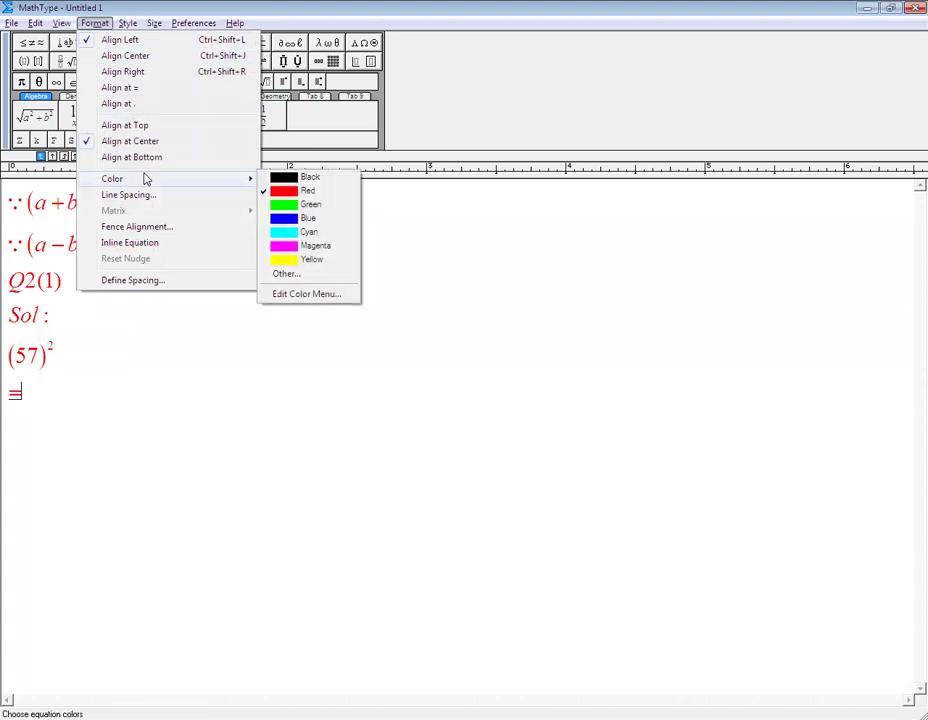
pyautogui.click(272, 217)
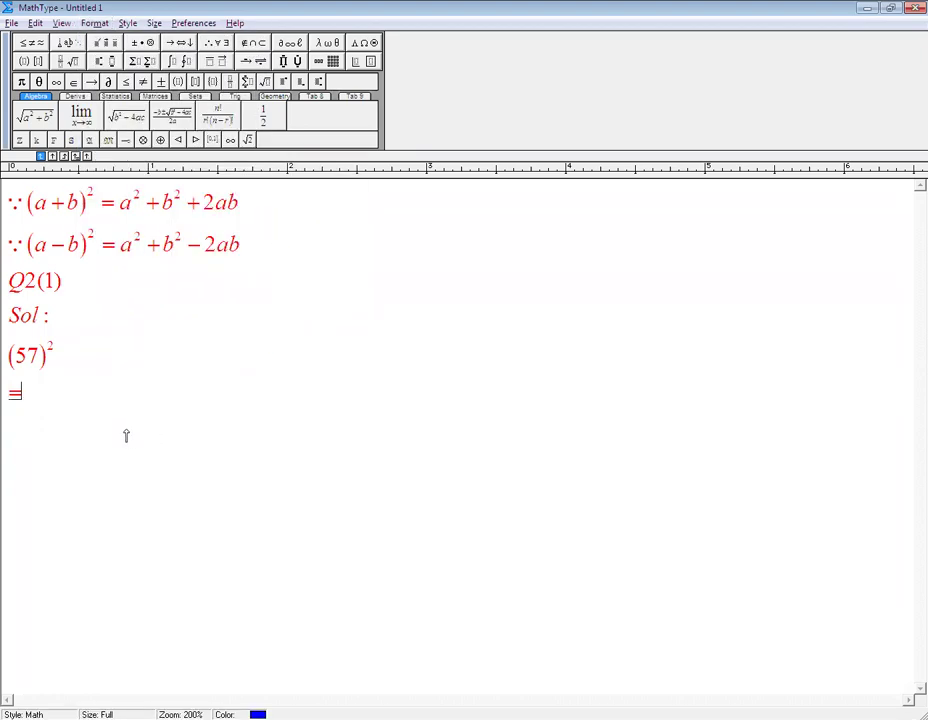
pyautogui.hotkey('ctrl', '9')
pyautogui.write('60-3')
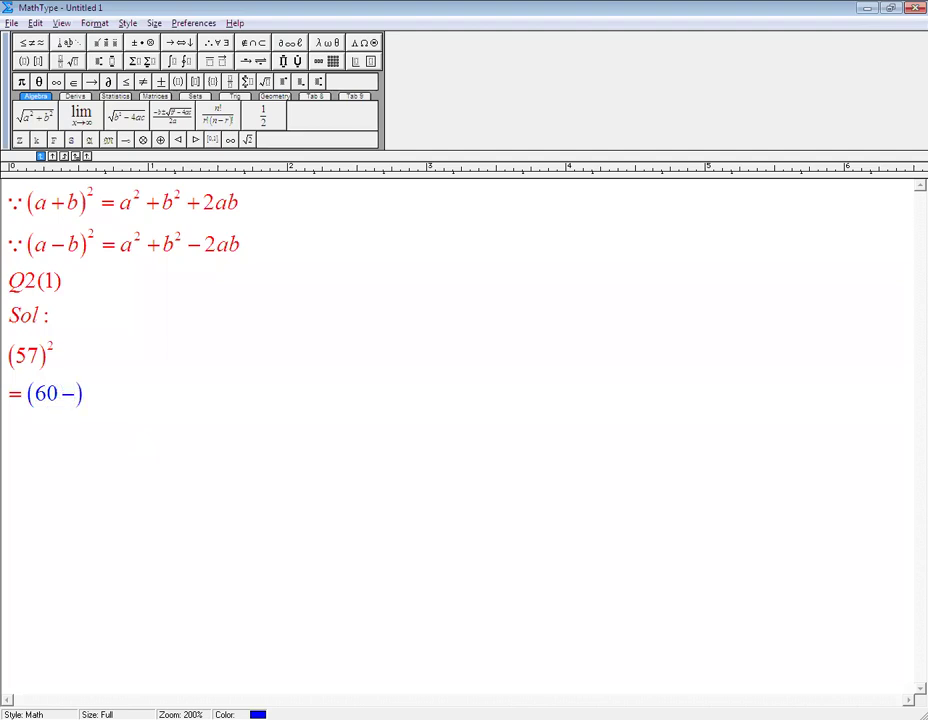
pyautogui.hotkey('ctrl', 'h')
pyautogui.write('2')
pyautogui.press('Tab')
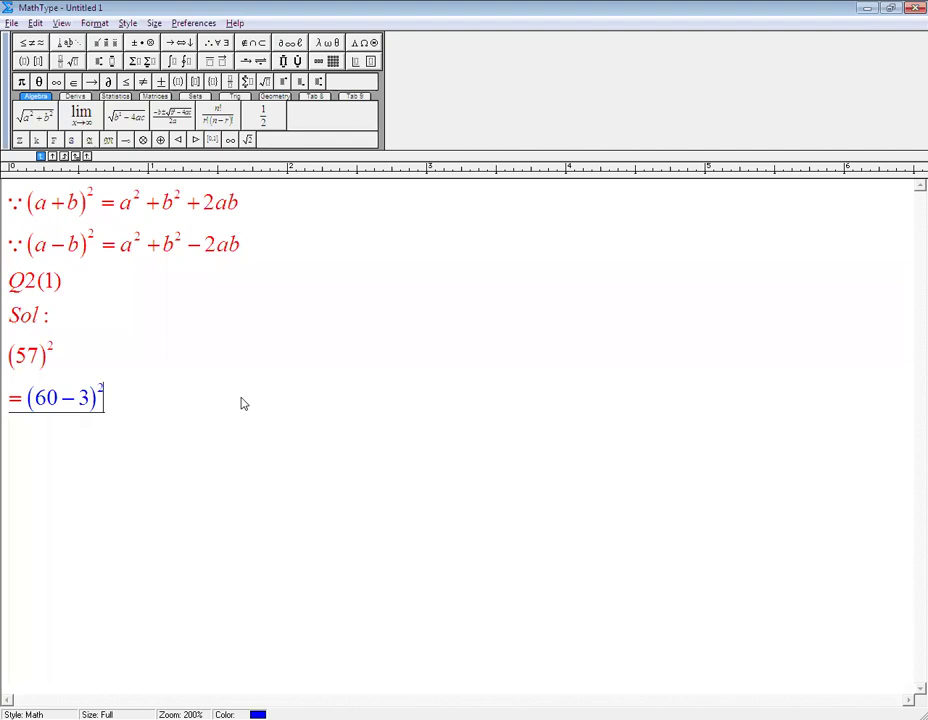
# Add the alternative split (50+7) with an exponent further along the line.
pyautogui.hotkey('ctrl', 'space')
pyautogui.hotkey('ctrl', 'space')
pyautogui.hotkey('ctrl', 'space')
pyautogui.hotkey('ctrl', '9')
pyautogui.write('50+')
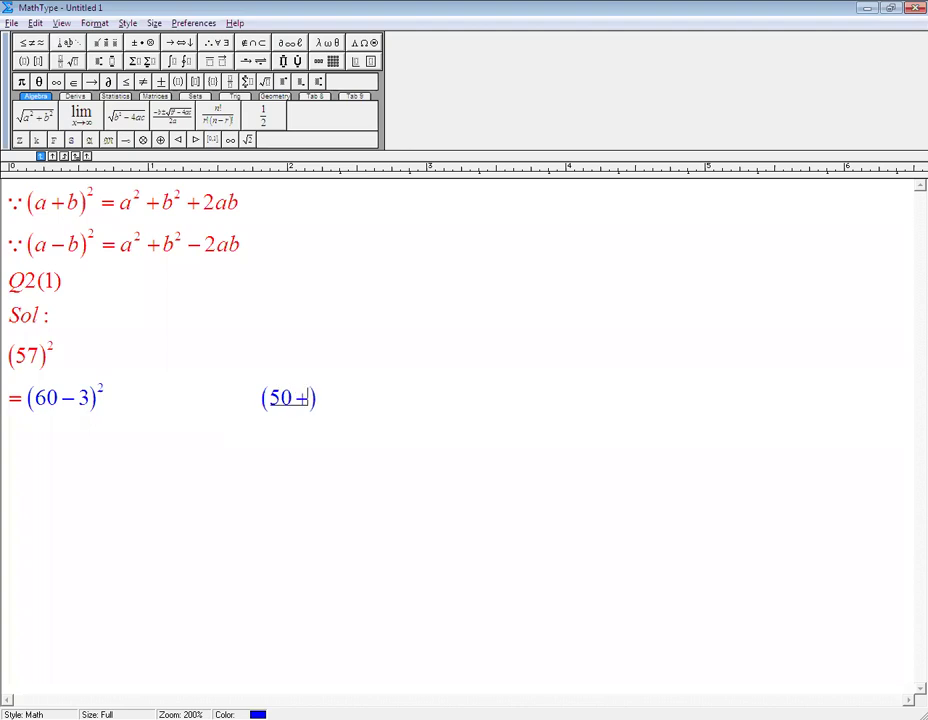
pyautogui.write('9')
pyautogui.press('BackSpace')
pyautogui.write('7')
pyautogui.press('Tab')
pyautogui.hotkey('ctrl', 'h')
# Finish (50+7)² and highlight (50+7)², (60−3) and (57)² to compare the splits.
pyautogui.write('2')
pyautogui.moveTo(257, 397); pyautogui.dragTo(336, 404)
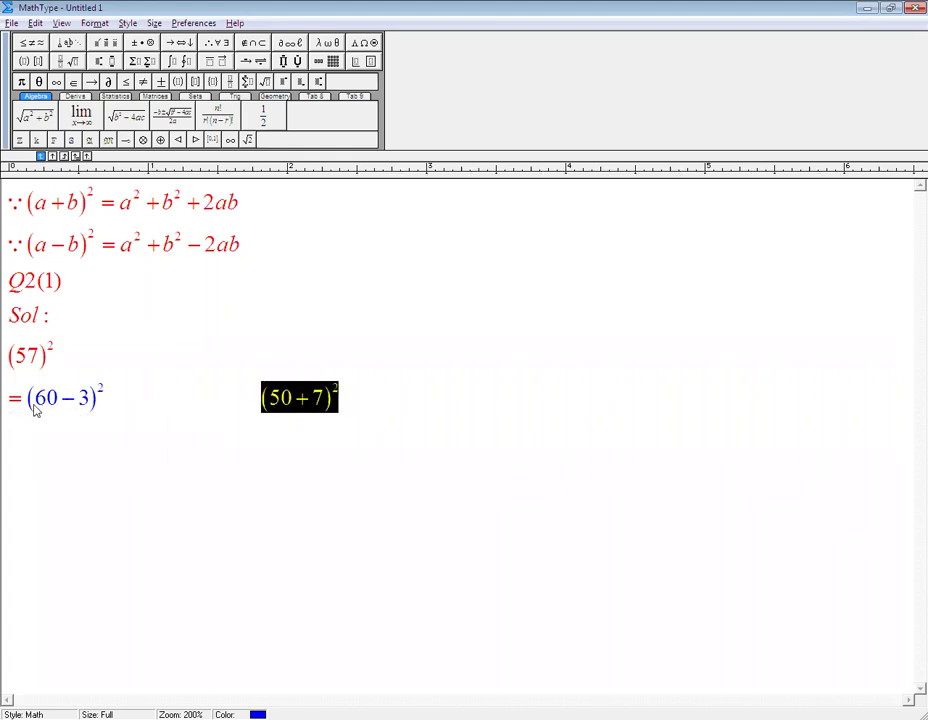
pyautogui.moveTo(26, 406); pyautogui.dragTo(114, 408)
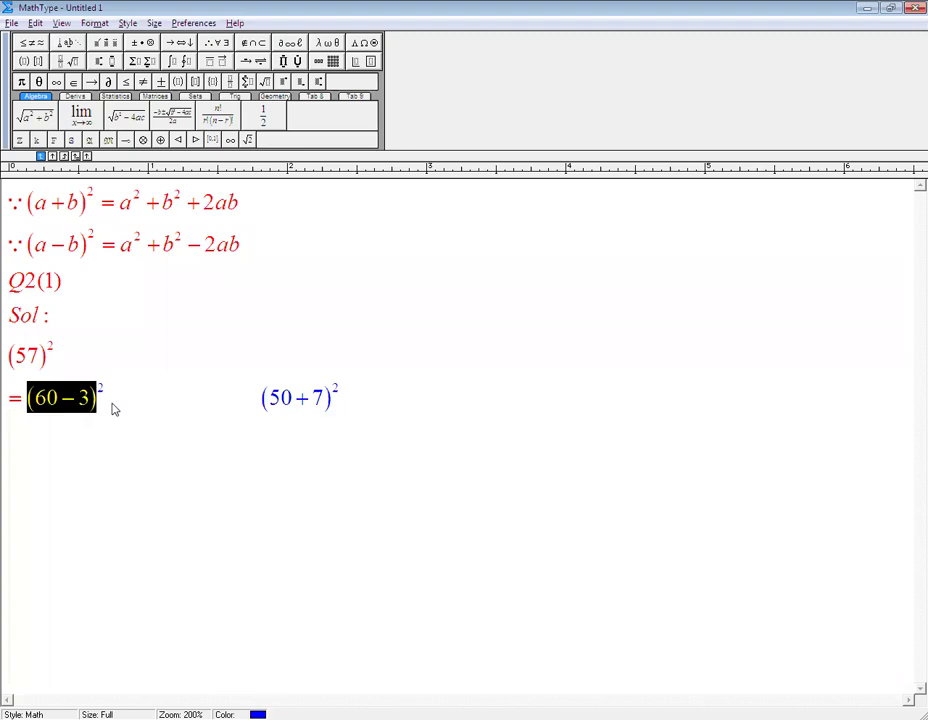
pyautogui.moveTo(14, 358); pyautogui.dragTo(57, 368)
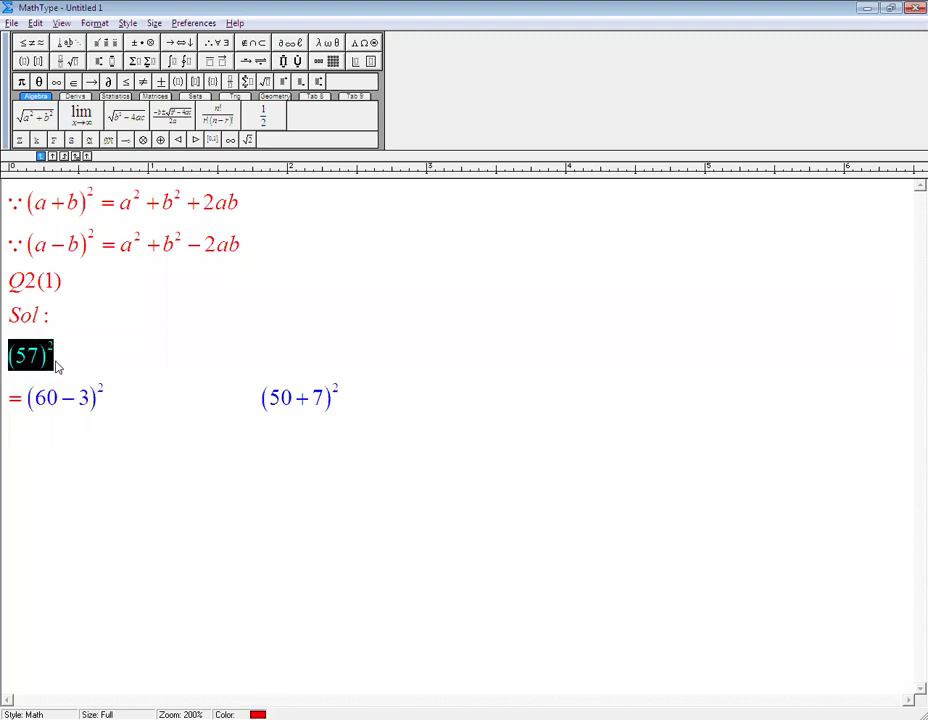
pyautogui.moveTo(37, 405); pyautogui.dragTo(91, 405)
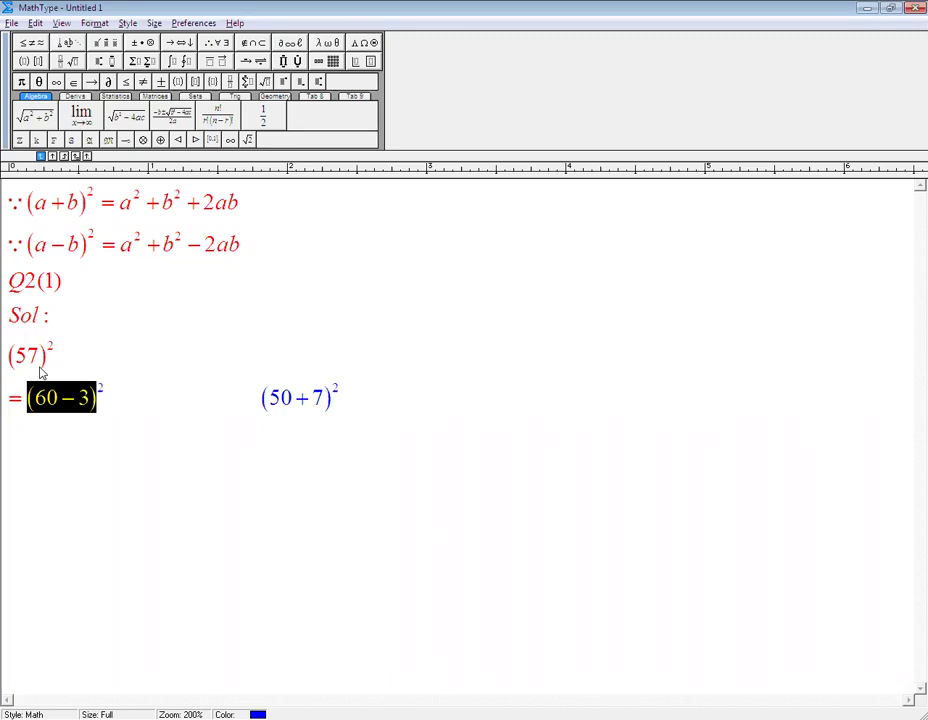
pyautogui.click(46, 410)
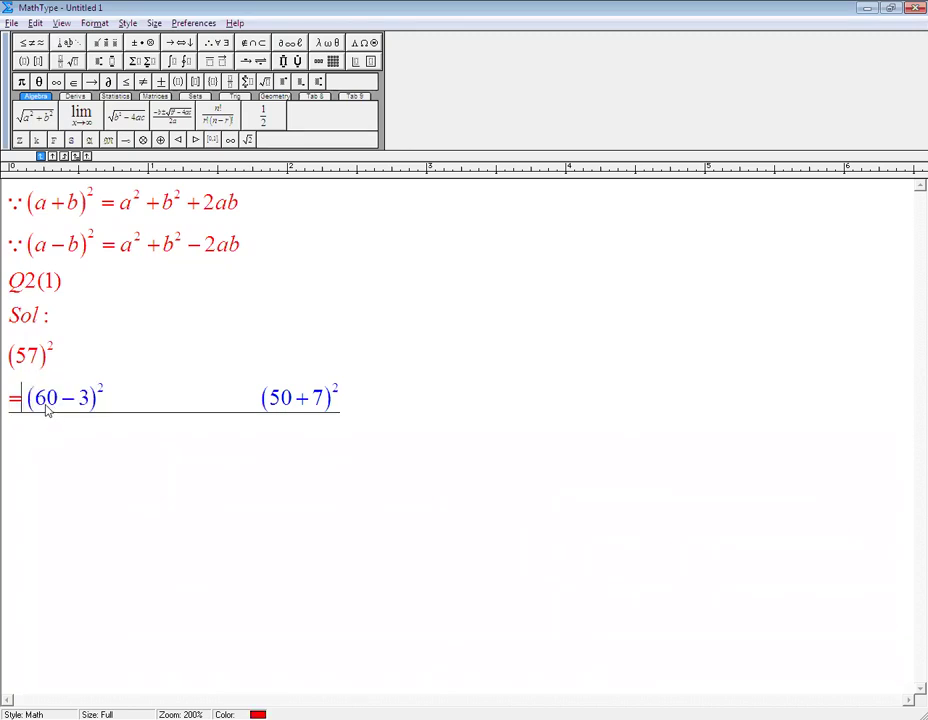
# Highlight the 60 inside (60−3) to point out the round number.
pyautogui.moveTo(44, 408); pyautogui.dragTo(59, 407)
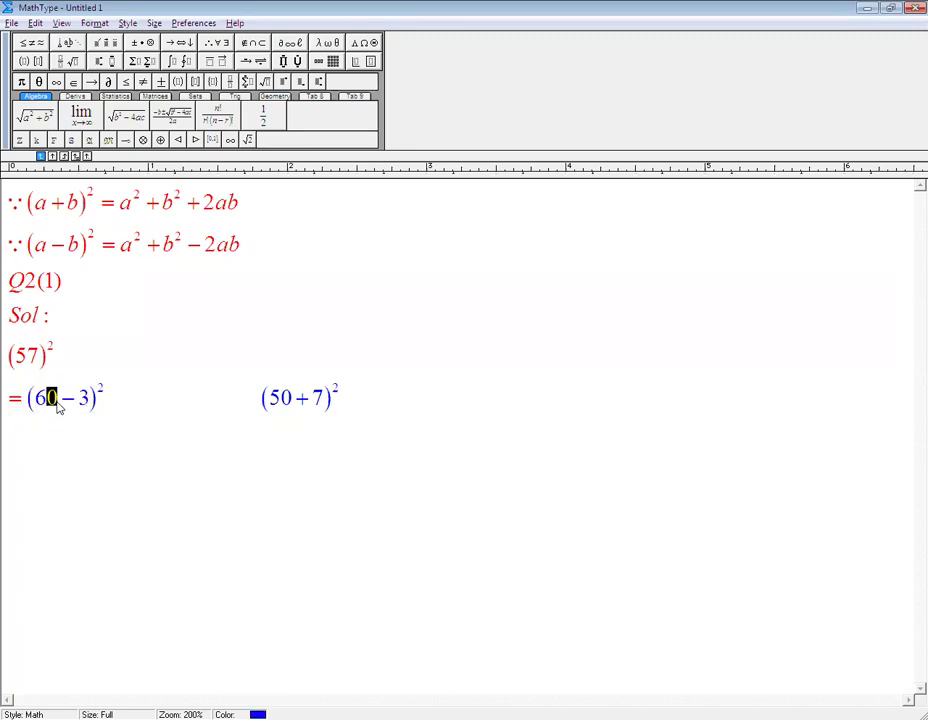
pyautogui.click(57, 406)
pyautogui.click(36, 404)
pyautogui.moveTo(37, 405); pyautogui.dragTo(60, 407)
pyautogui.click(59, 407)
pyautogui.click(115, 404)
pyautogui.click(41, 407)
pyautogui.moveTo(41, 404); pyautogui.dragTo(58, 404)
# Alternate highlighting (50+7) and 60−3, then return focus to the equation.
pyautogui.moveTo(264, 399); pyautogui.dragTo(330, 396)
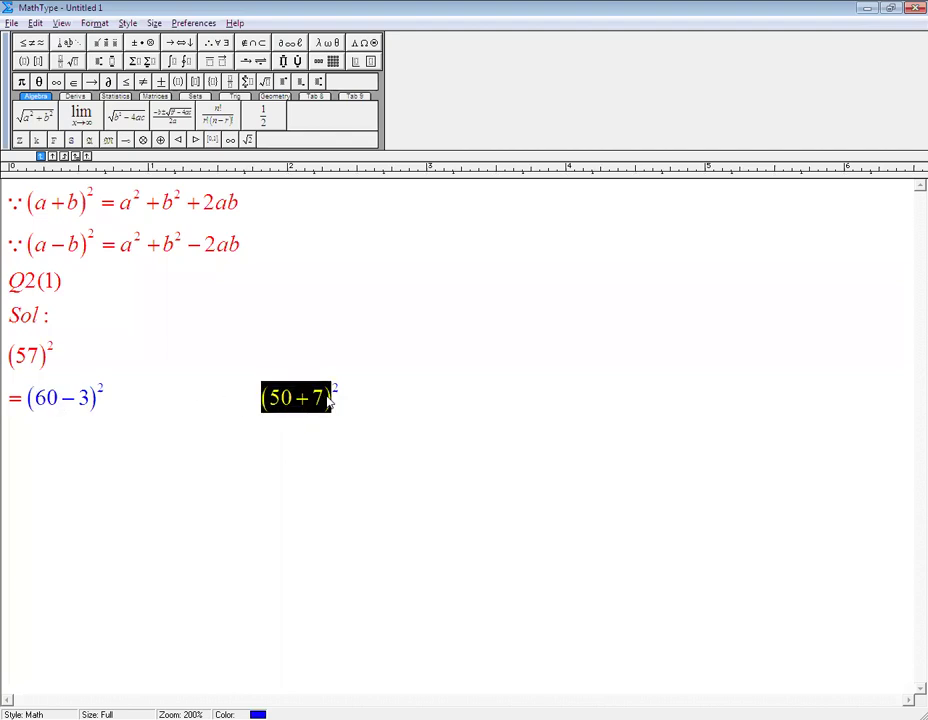
pyautogui.moveTo(43, 410); pyautogui.dragTo(79, 411)
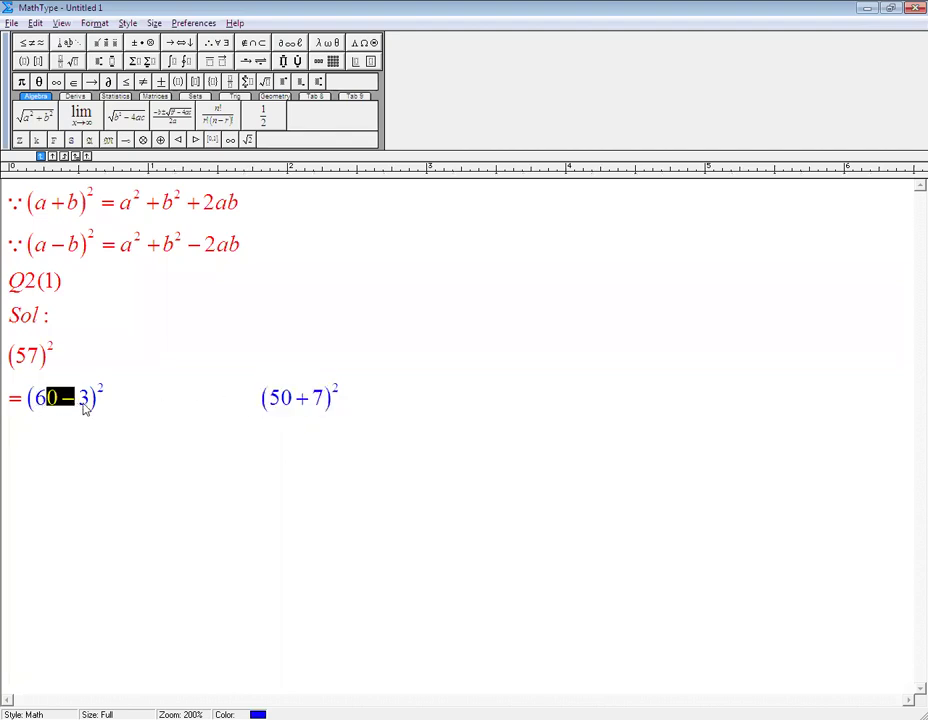
pyautogui.moveTo(265, 400)
pyautogui.mouseDown()
pyautogui.moveTo(304, 408)
pyautogui.moveTo(332, 400)
pyautogui.mouseUp()
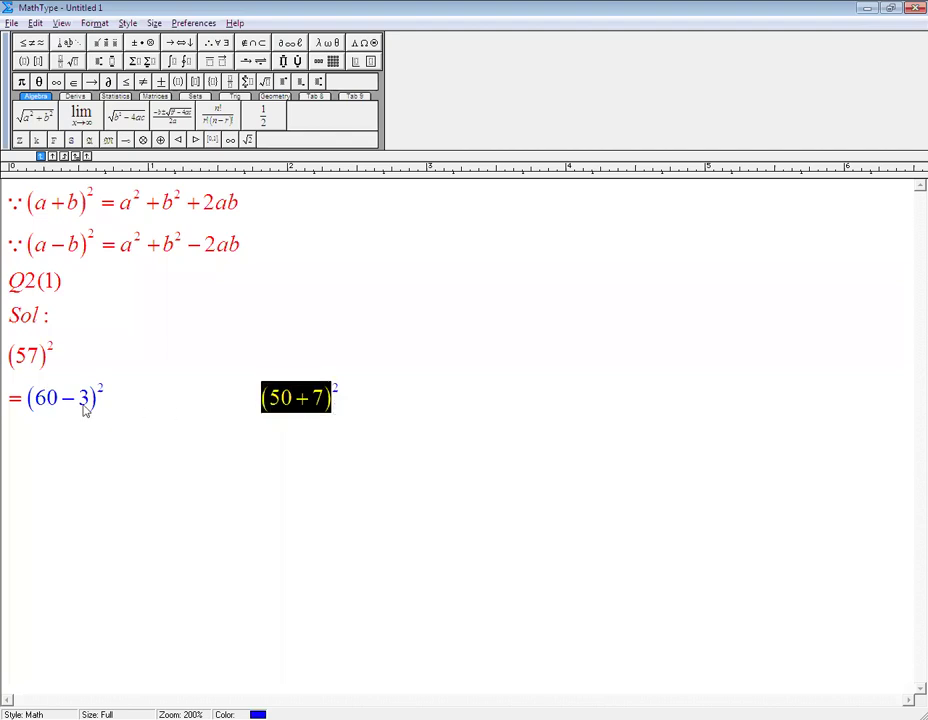
pyautogui.moveTo(41, 407); pyautogui.dragTo(88, 407)
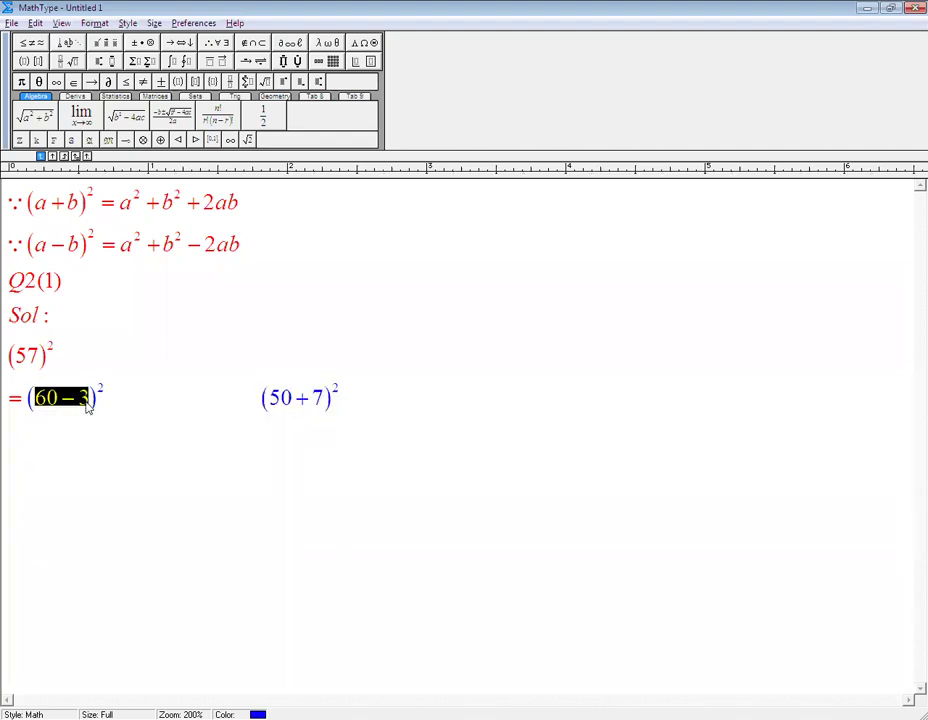
pyautogui.click(88, 407)
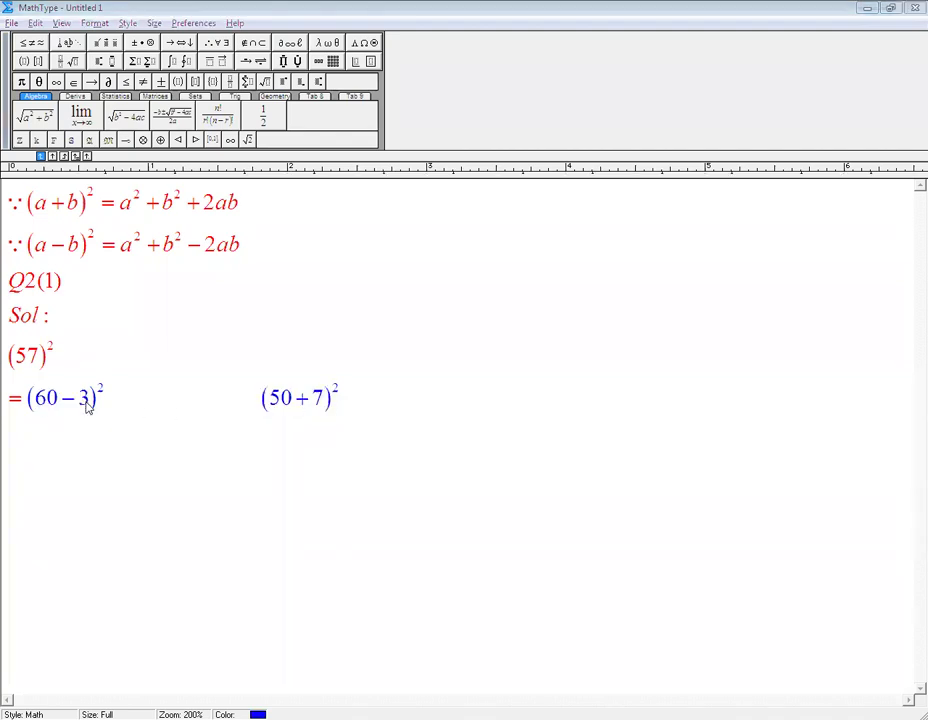
pyautogui.click(342, 322)
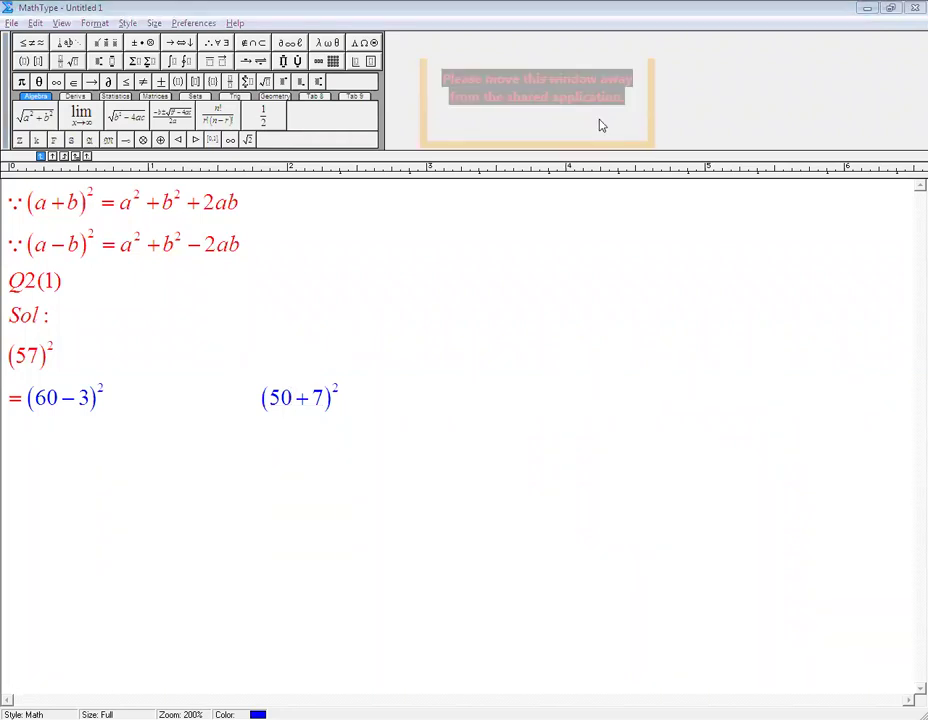
pyautogui.click(269, 408)
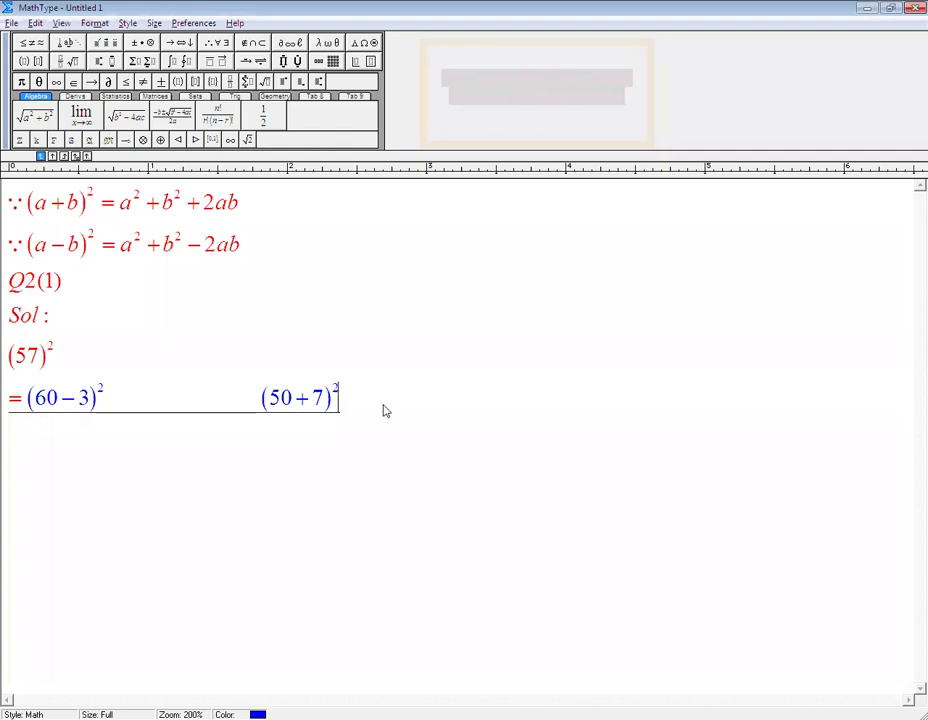
# Copy the ∵(a−b)² = a² + b² − 2ab identity onto a line below = (60−3)².
pyautogui.press('Return')
pyautogui.write('=')
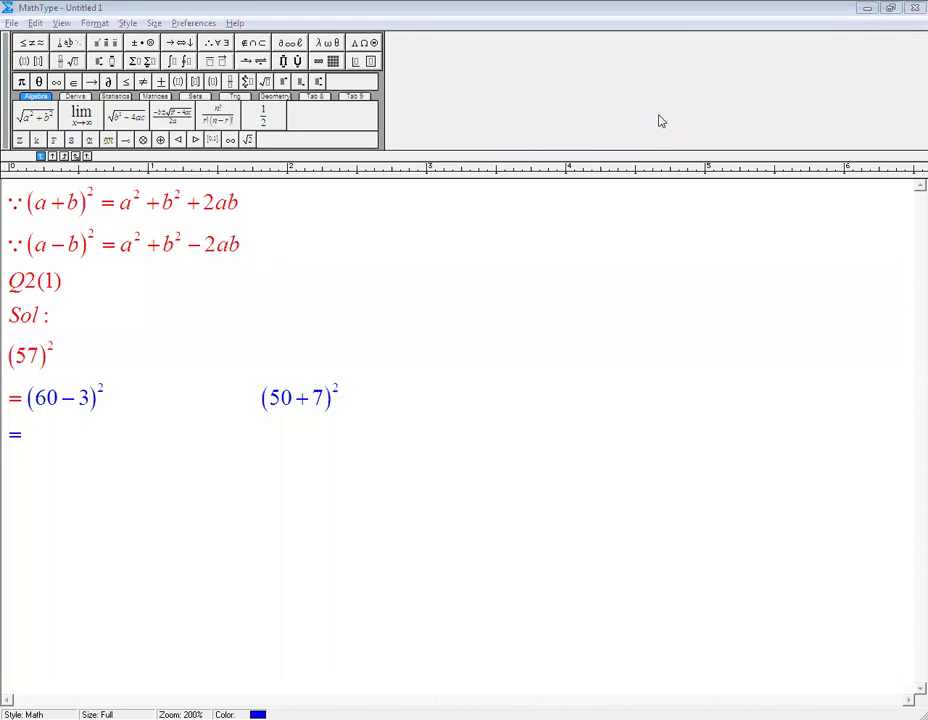
pyautogui.click(32, 448)
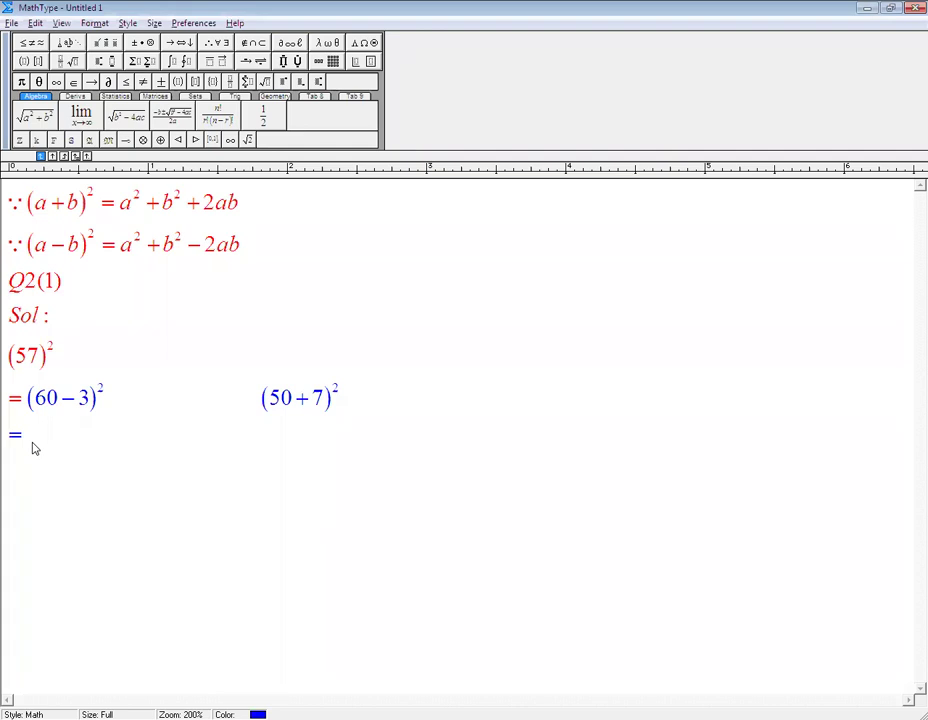
pyautogui.press('BackSpace')
pyautogui.moveTo(17, 246)
pyautogui.mouseDown()
pyautogui.moveTo(197, 251)
pyautogui.moveTo(219, 292)
pyautogui.mouseUp()
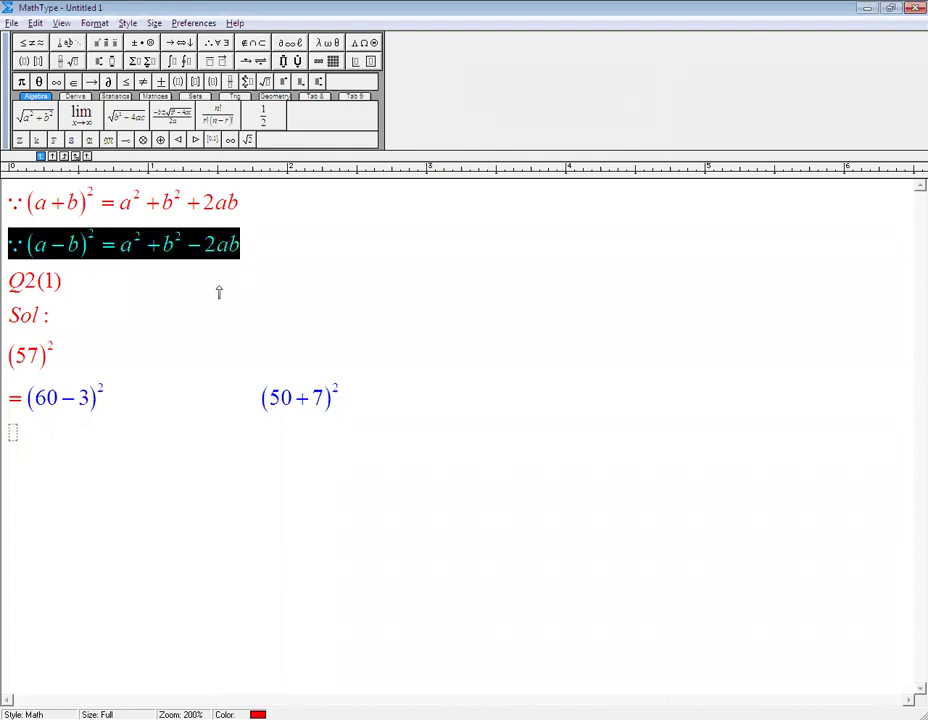
pyautogui.click(12, 436)
pyautogui.moveTo(12, 433); pyautogui.dragTo(12, 436)
pyautogui.write('=')
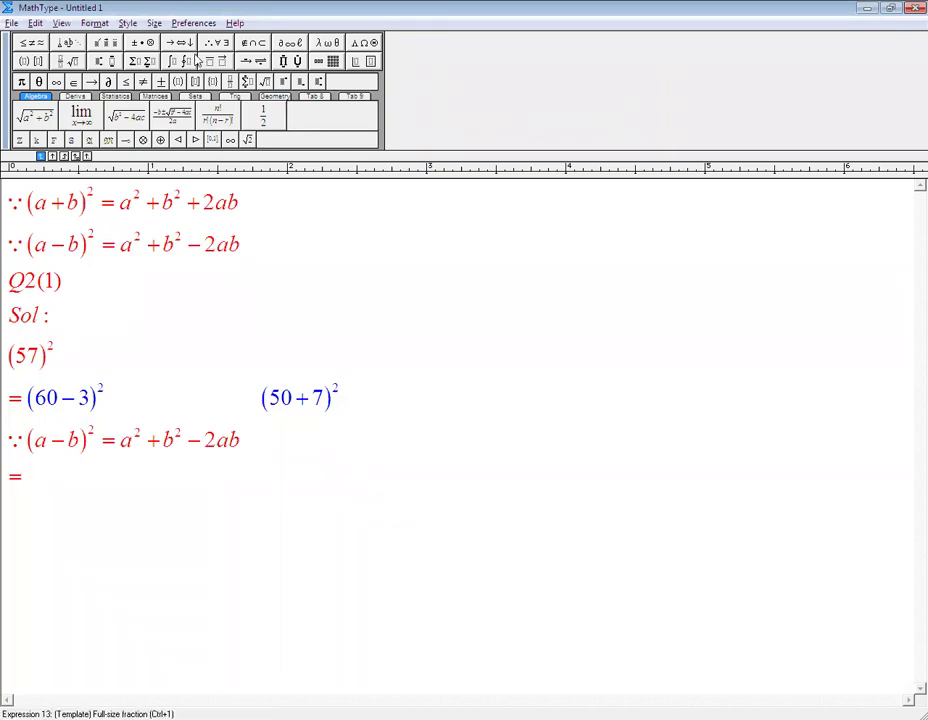
# Switch the colour to blue and match 60−3 against the a²+b²−2ab expansion.
pyautogui.click(95, 22)
pyautogui.moveTo(200, 179)
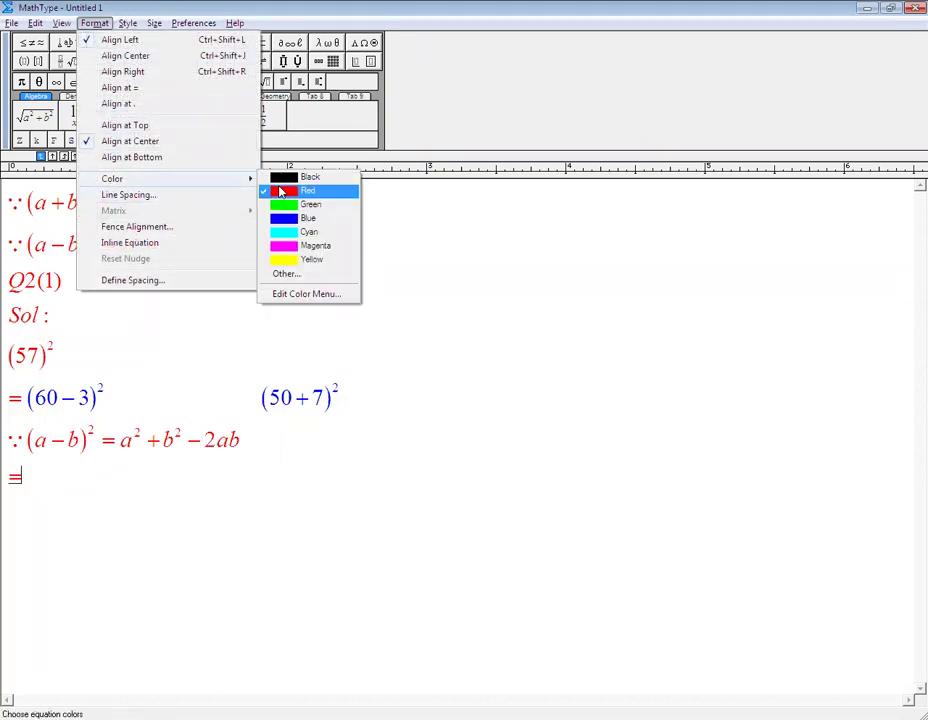
pyautogui.click(290, 215)
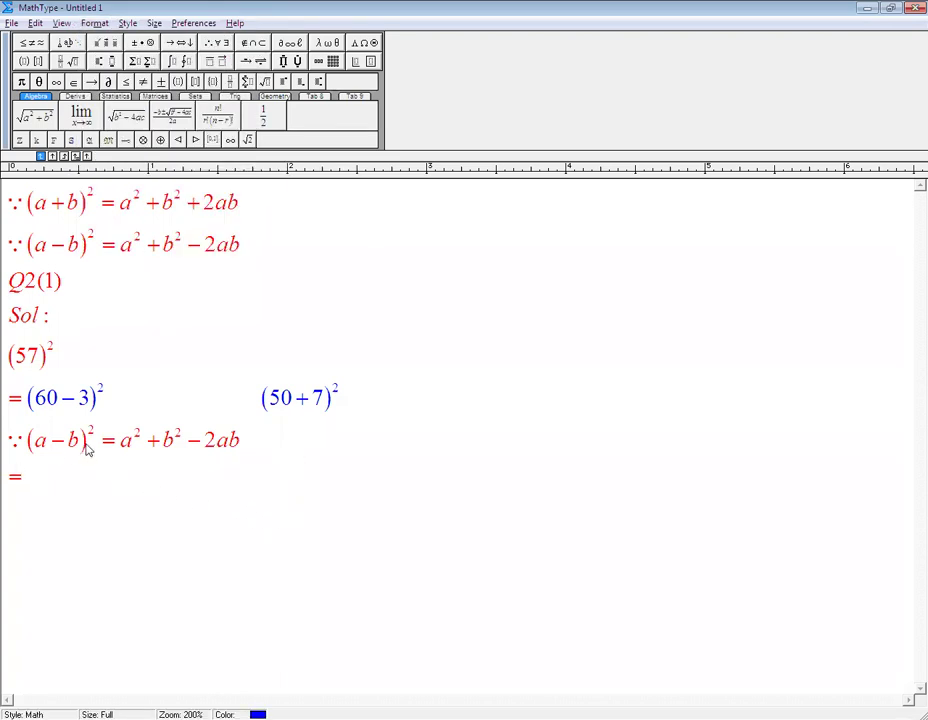
pyautogui.moveTo(34, 402); pyautogui.dragTo(95, 408)
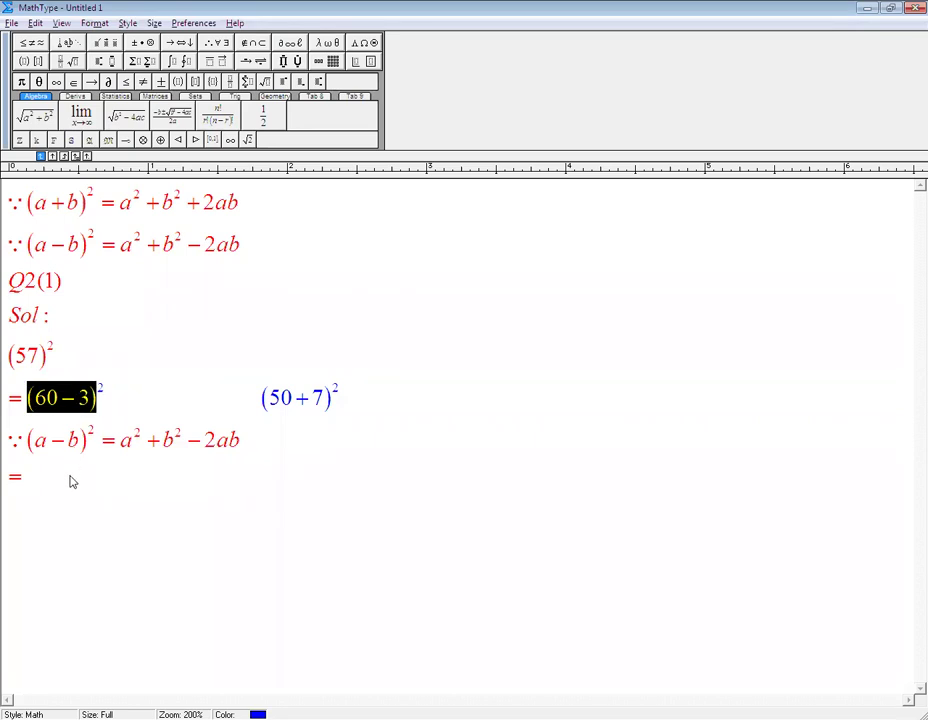
pyautogui.press('Down')
pyautogui.moveTo(130, 447); pyautogui.dragTo(240, 446)
pyautogui.click(36, 482)
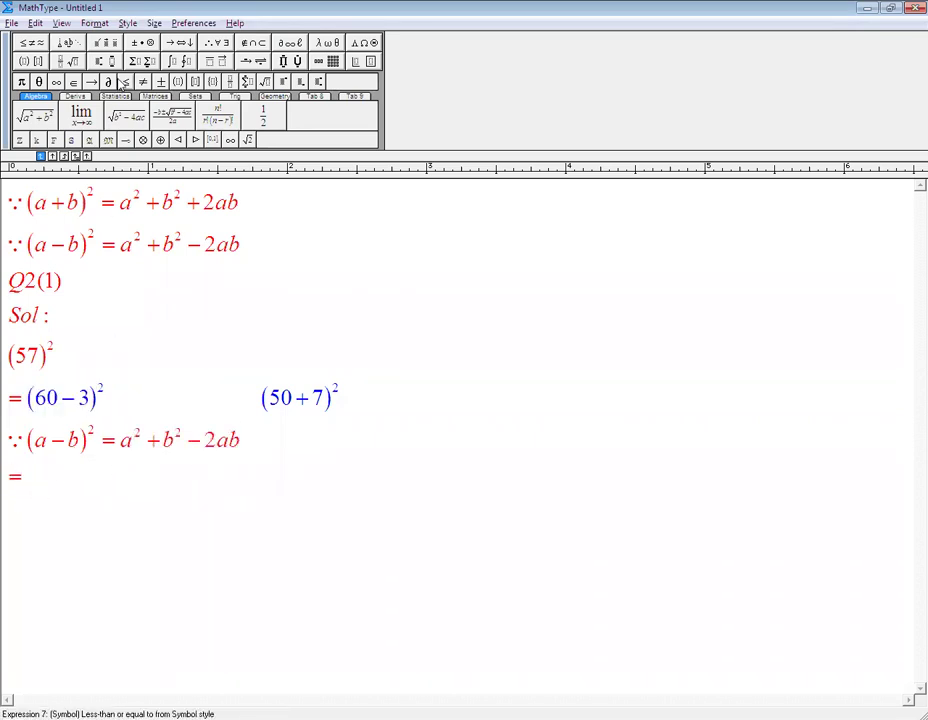
# Switch to blue and enter (□)² + after the equals sign.
pyautogui.click(95, 22)
pyautogui.moveTo(166, 180)
pyautogui.click(300, 218)
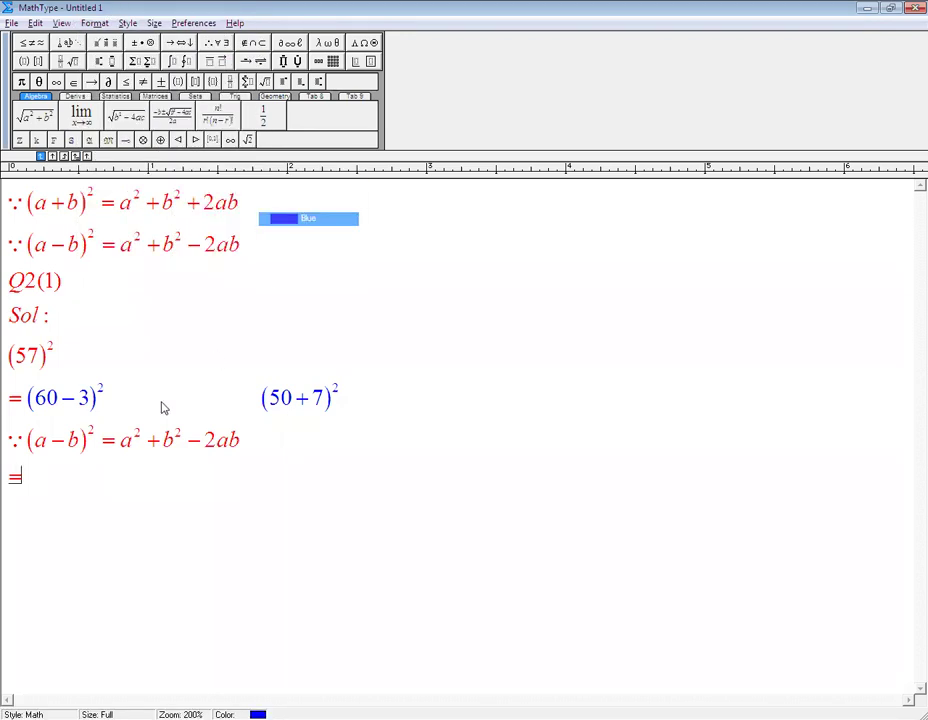
pyautogui.hotkey('ctrl', '9')
pyautogui.press('Tab')
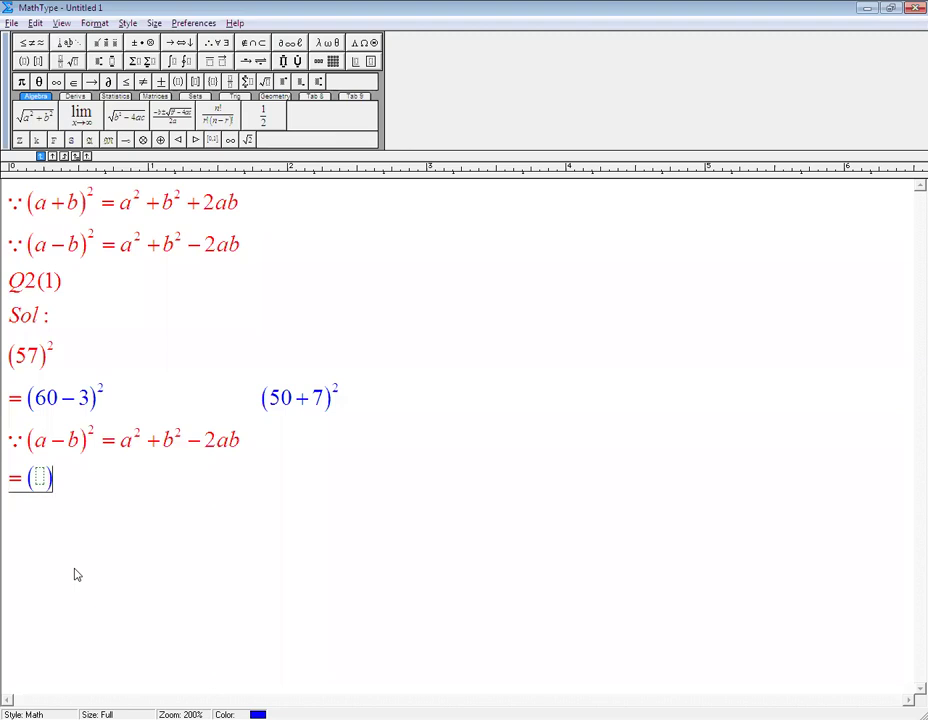
pyautogui.hotkey('ctrl', 'h')
pyautogui.write('^2')
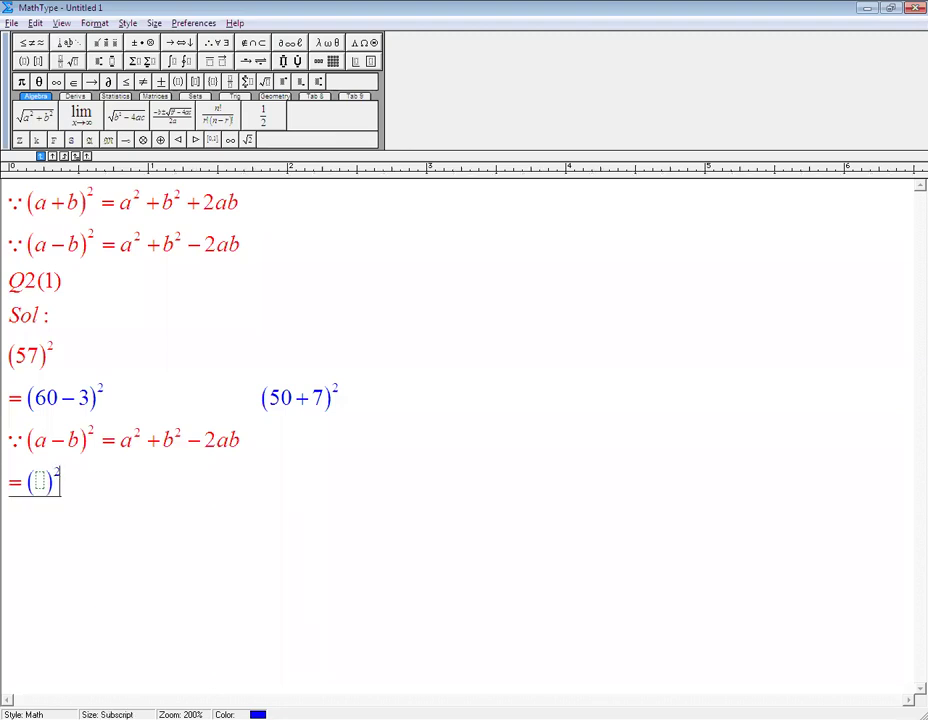
pyautogui.press('Tab')
pyautogui.write('+')
# Add (□)² − 2(□)(□) to complete the empty skeleton.
pyautogui.hotkey('ctrl', '9')
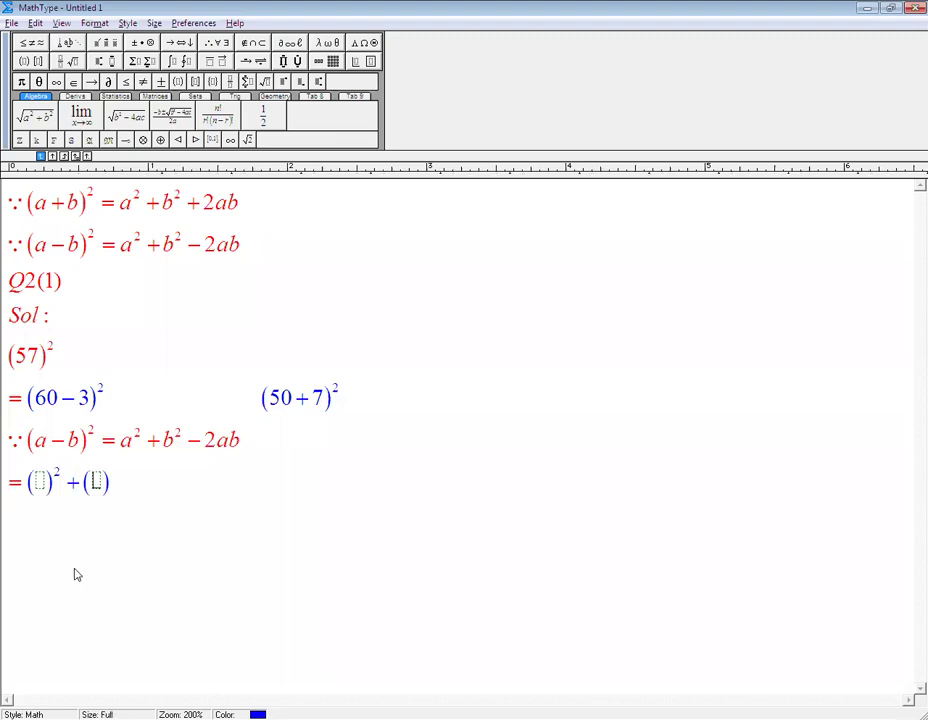
pyautogui.press('Tab')
pyautogui.hotkey('ctrl', 'h')
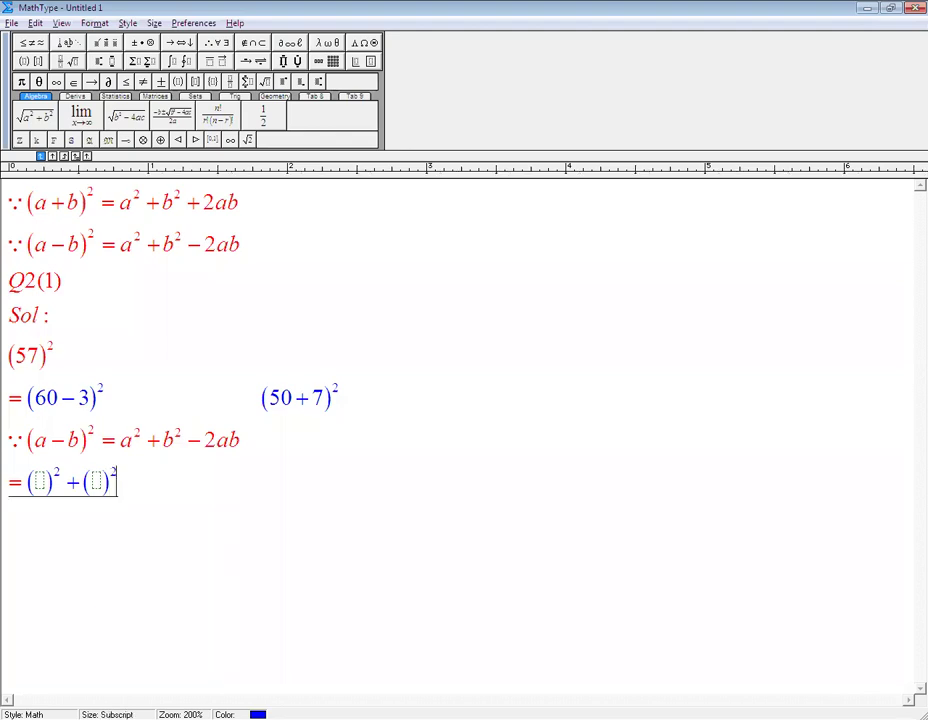
pyautogui.write('-')
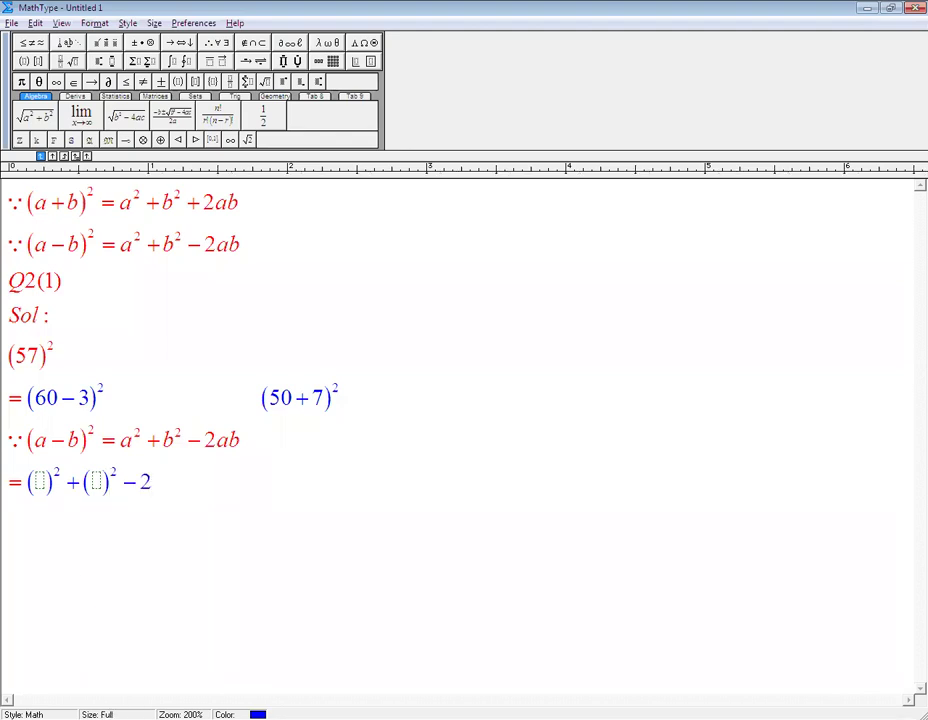
pyautogui.hotkey('ctrl', '9')
pyautogui.press('Up')
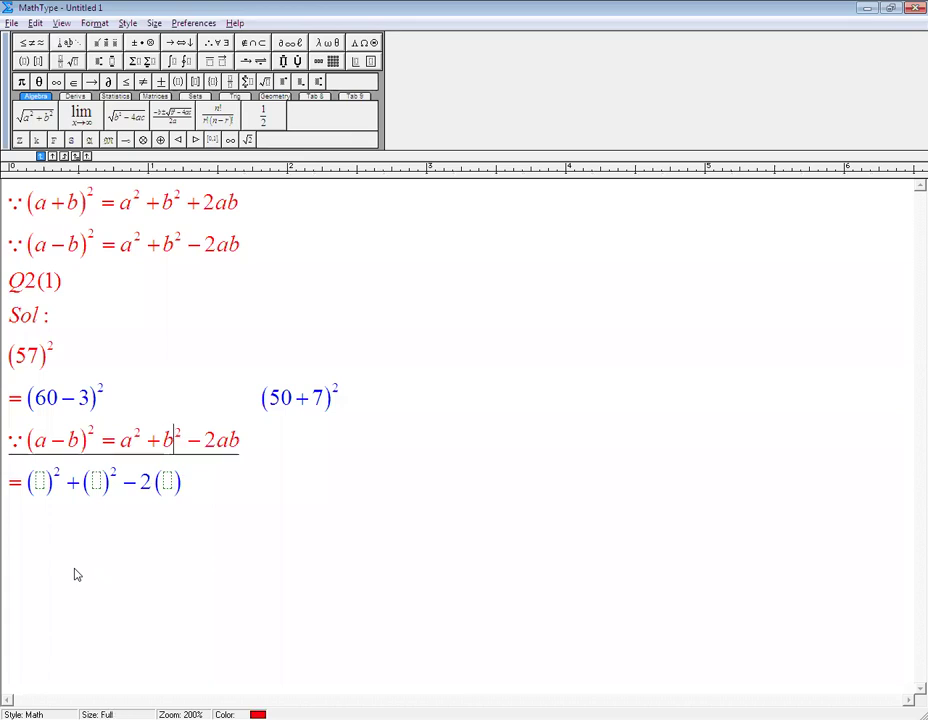
pyautogui.press('Down')
pyautogui.hotkey('ctrl', '9')
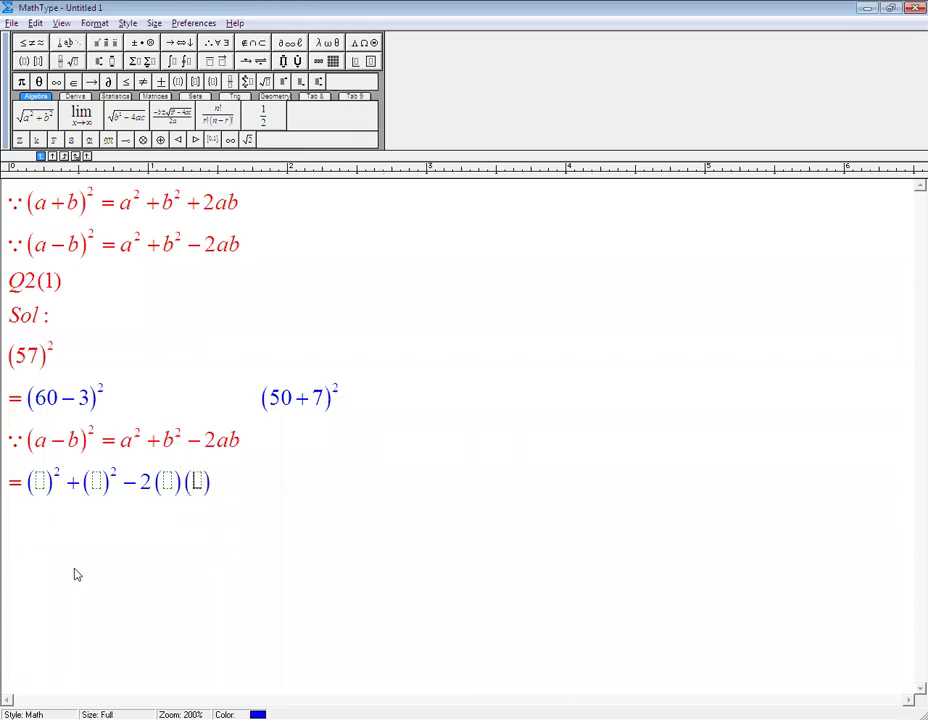
# Highlight a and b in the identity alongside their matching empty slots.
pyautogui.click(88, 497)
pyautogui.doubleClick(126, 440)
pyautogui.doubleClick(39, 487)
pyautogui.doubleClick(169, 442)
pyautogui.doubleClick(102, 490)
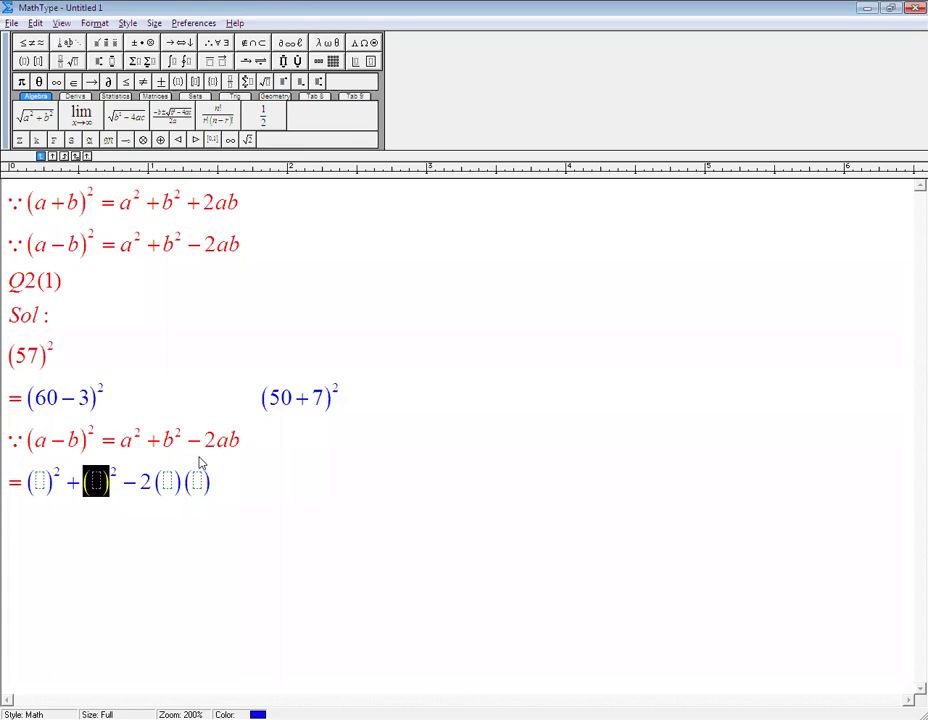
pyautogui.doubleClick(168, 487)
pyautogui.doubleClick(198, 486)
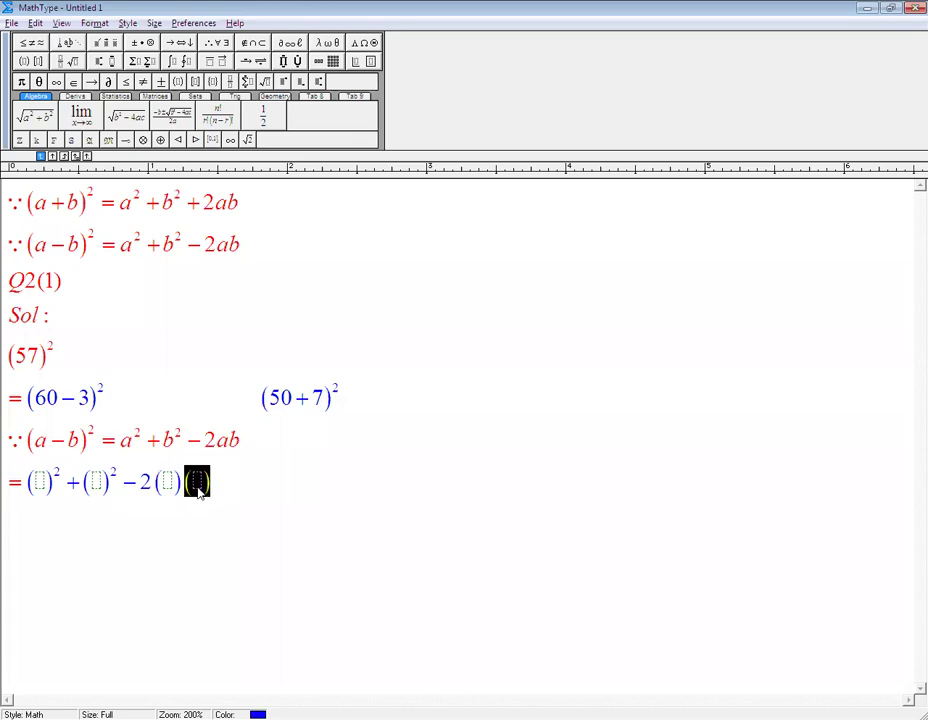
pyautogui.click(36, 483)
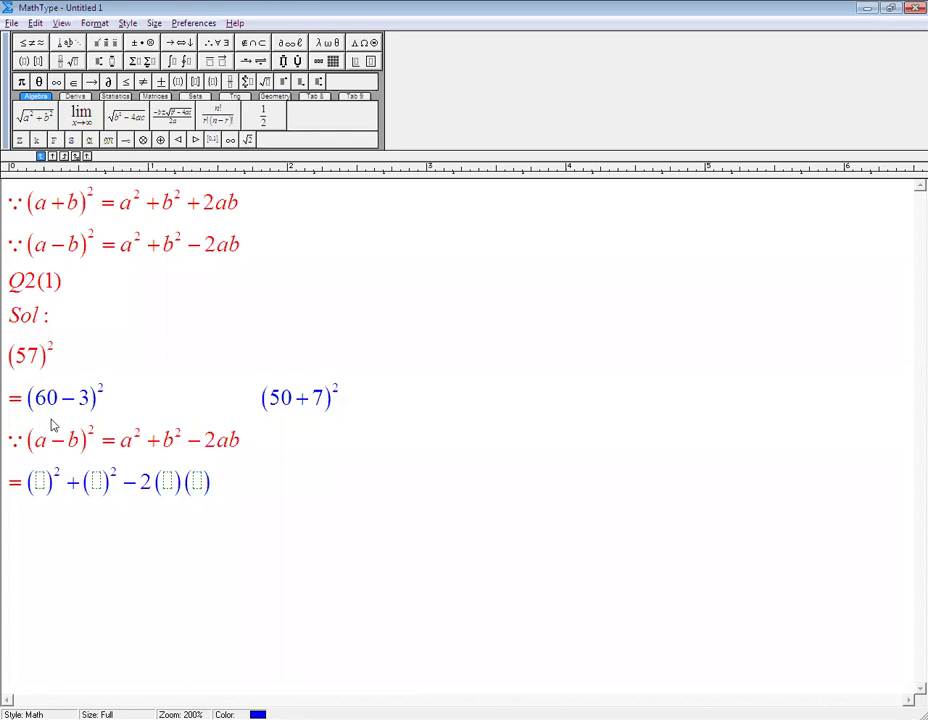
# Take a = 60 from (60−3) and enter 60 in the first squared slot and the −2 product.
pyautogui.moveTo(35, 398); pyautogui.dragTo(87, 403)
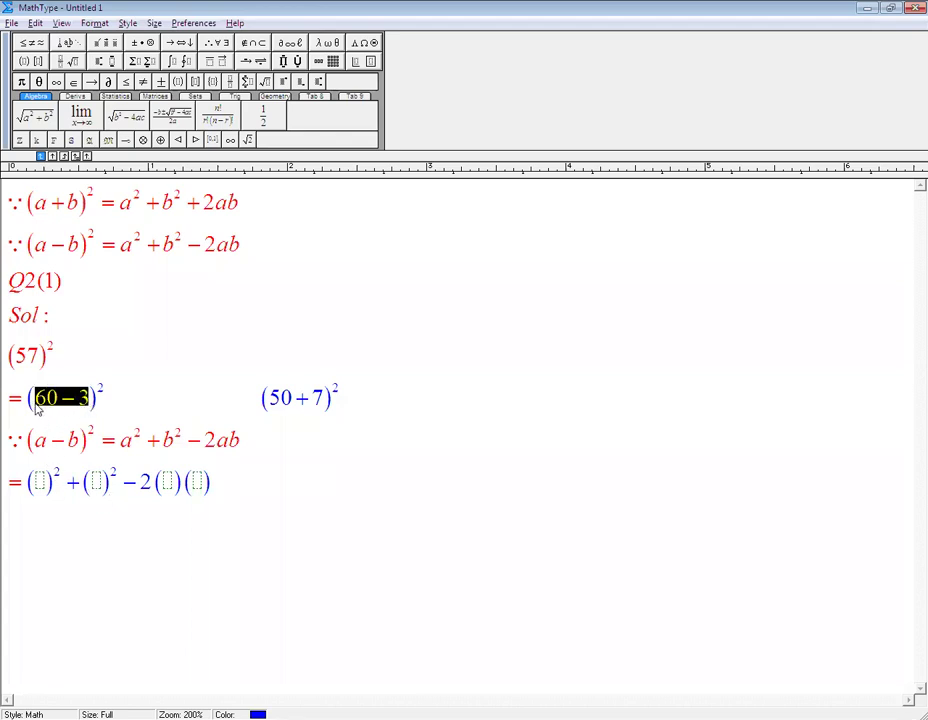
pyautogui.click(45, 405)
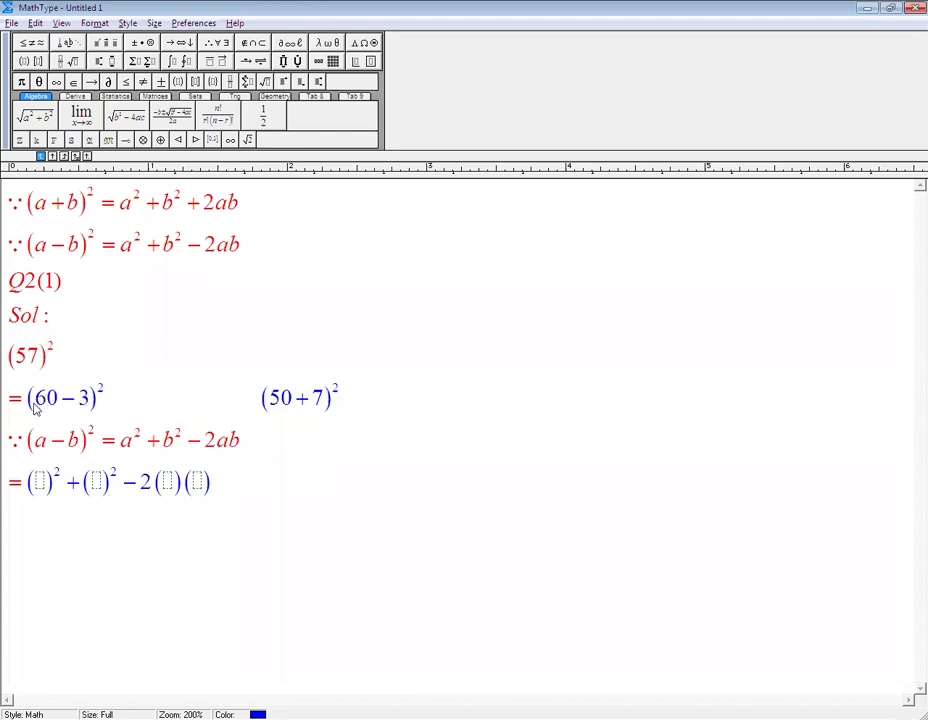
pyautogui.press('Left')
pyautogui.click(38, 483)
pyautogui.press('Tab')
pyautogui.click(39, 484)
pyautogui.write('60')
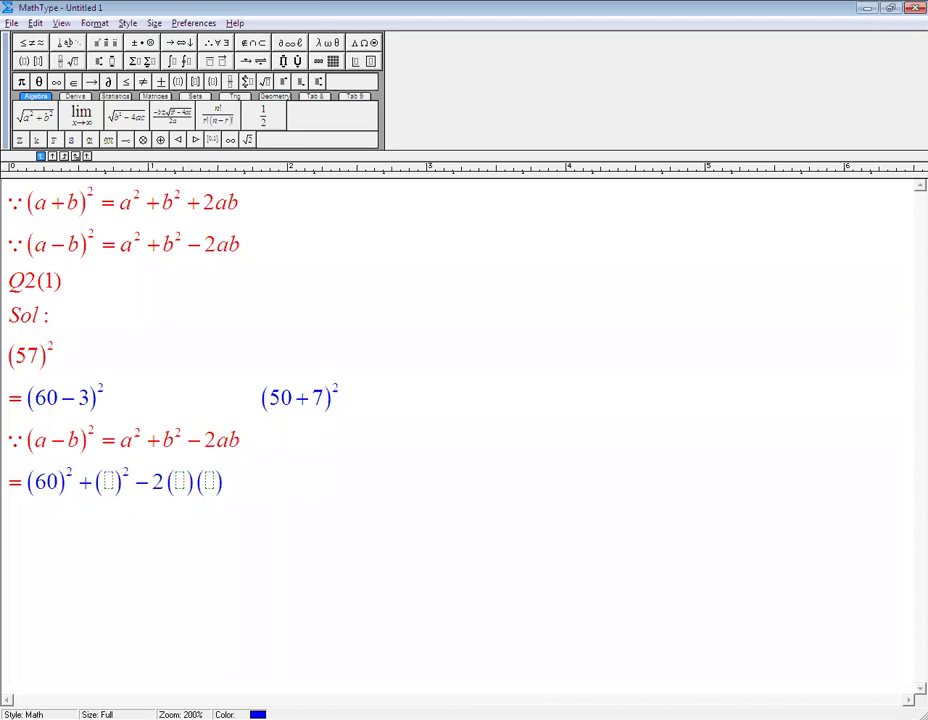
pyautogui.click(180, 483)
pyautogui.write('60')
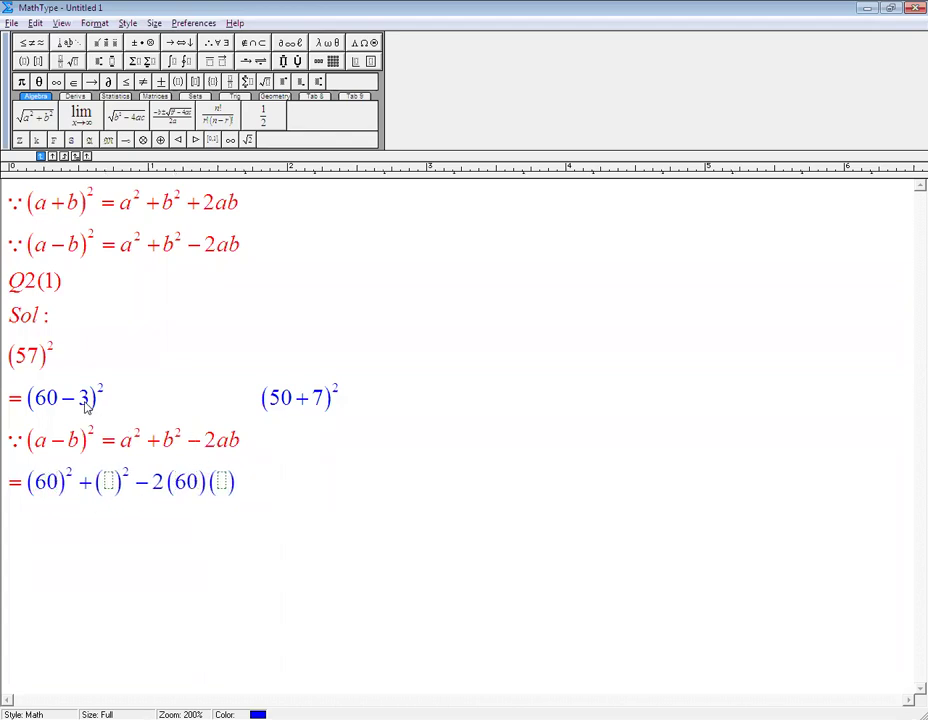
# Enter b = 3 in the second squared slot and the last product slot, then begin a new line.
pyautogui.doubleClick(84, 398)
pyautogui.click(106, 482)
pyautogui.write('3')
pyautogui.click(222, 483)
pyautogui.write('3')
pyautogui.click(250, 500)
pyautogui.press('Return')
# Write 3600 + 9 − 360 on the new line, evaluating 60², 3² and 2(60)(3).
pyautogui.write('36')
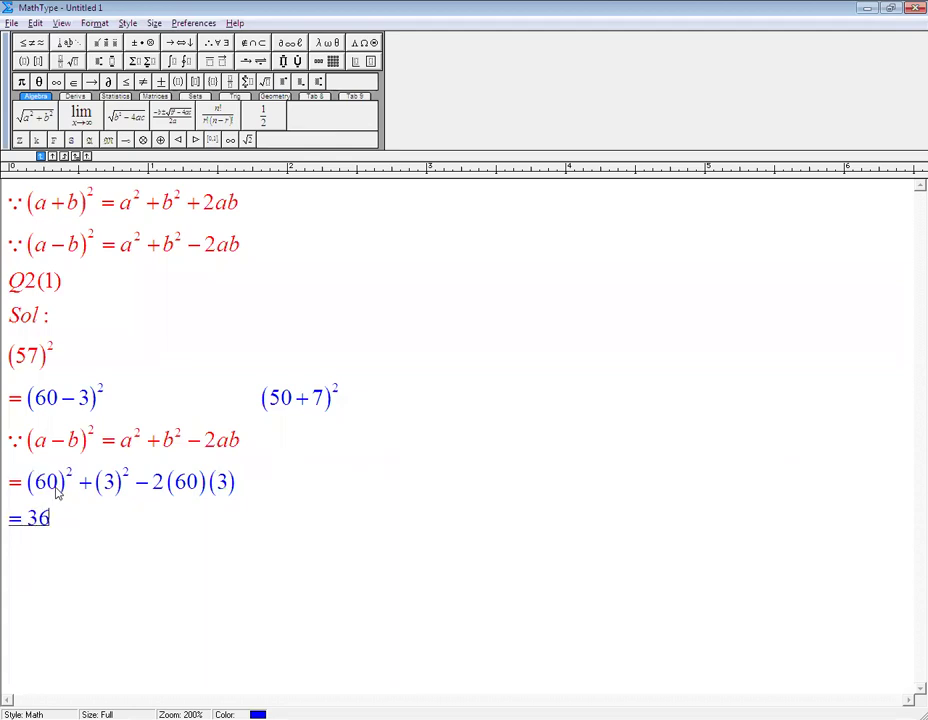
pyautogui.write('00')
pyautogui.write('+')
pyautogui.write('9')
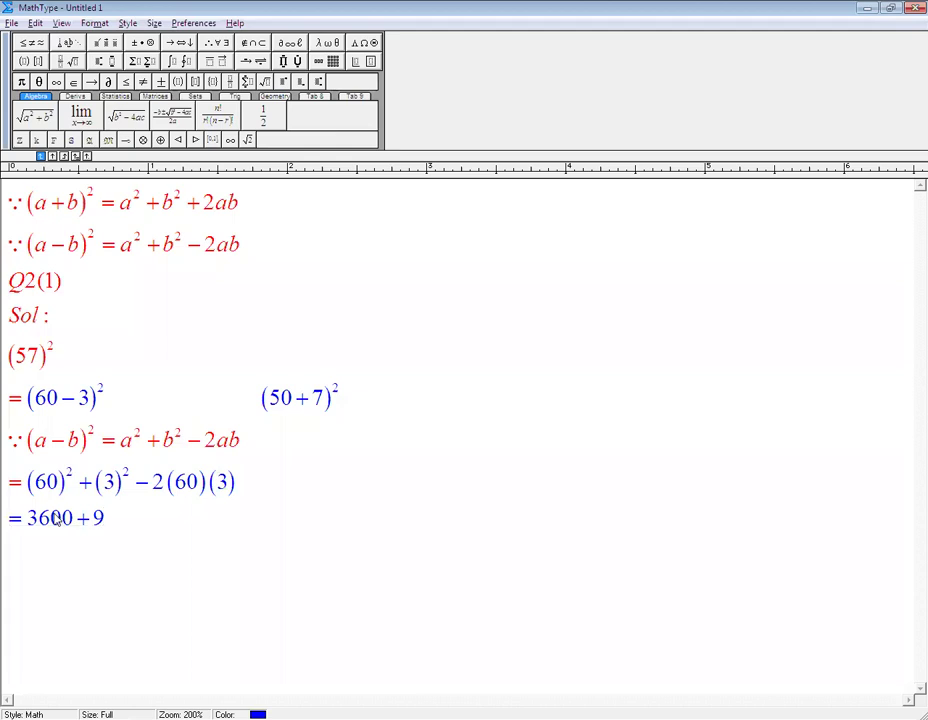
pyautogui.write('-')
pyautogui.moveTo(152, 486); pyautogui.dragTo(250, 491)
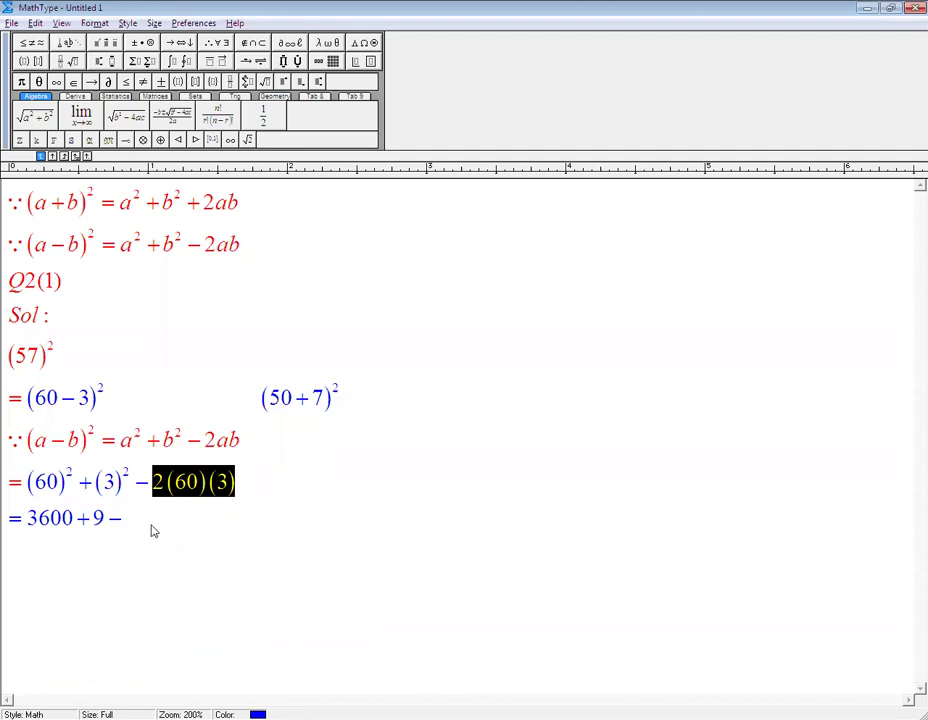
pyautogui.press('Left')
pyautogui.press('Down')
pyautogui.write('36')
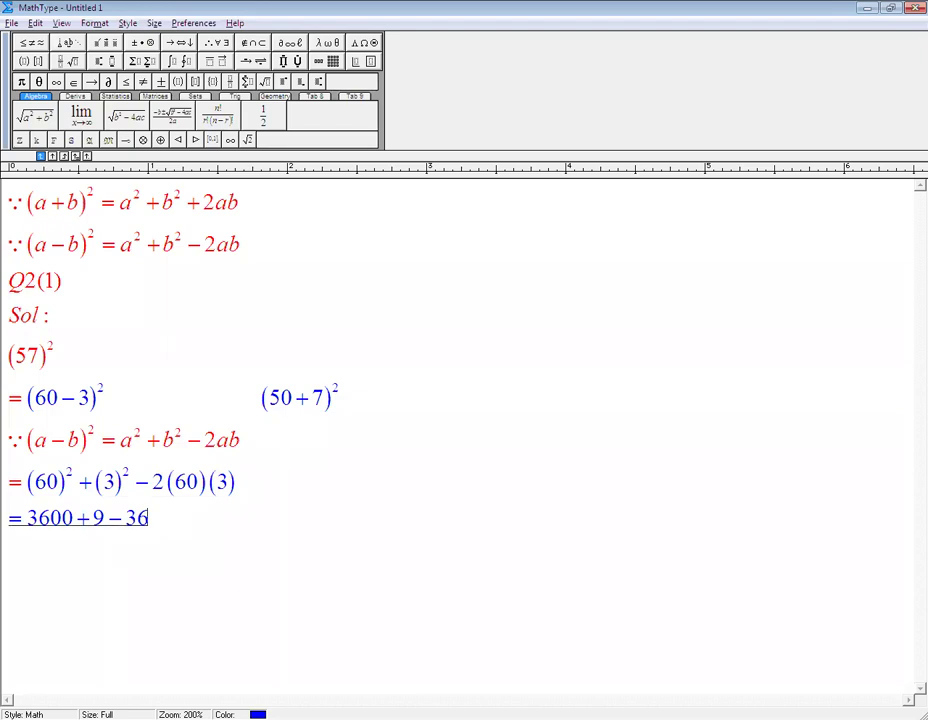
pyautogui.write('0')
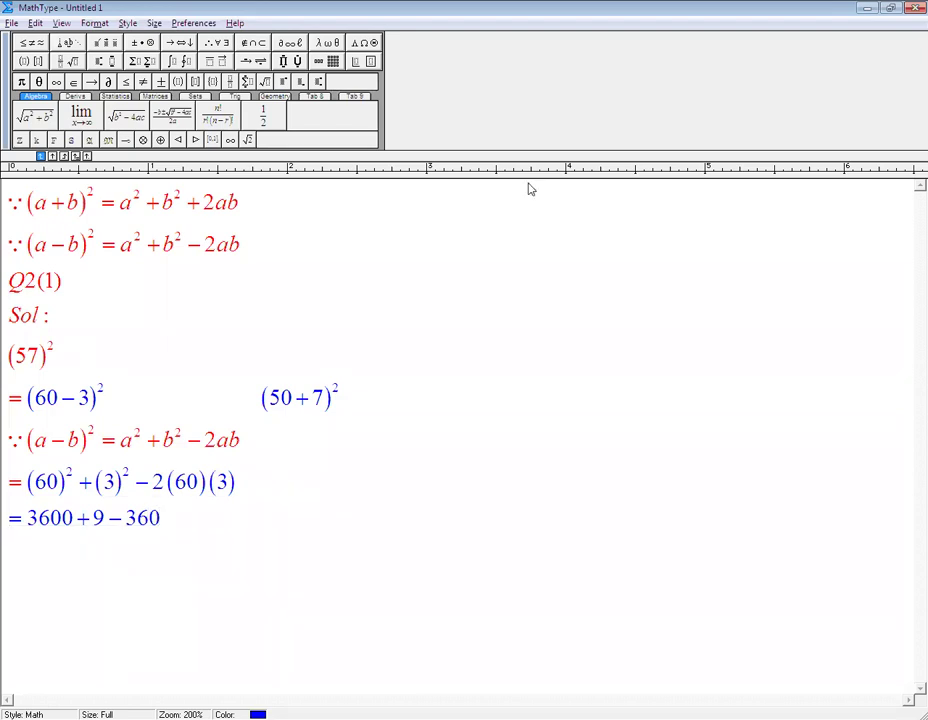